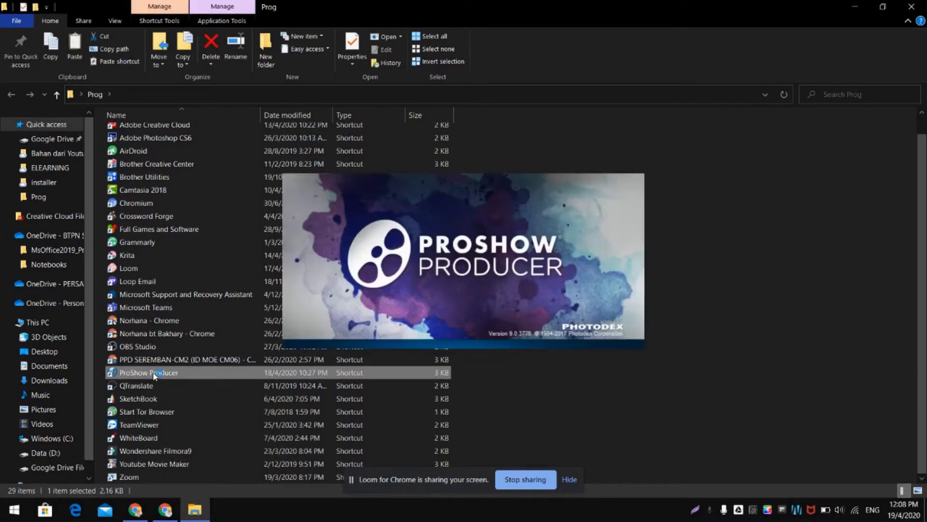
- Switch to ProShow Producer and start a new slide show with the wizard, continuing past its introduction
left_click(855, 7)
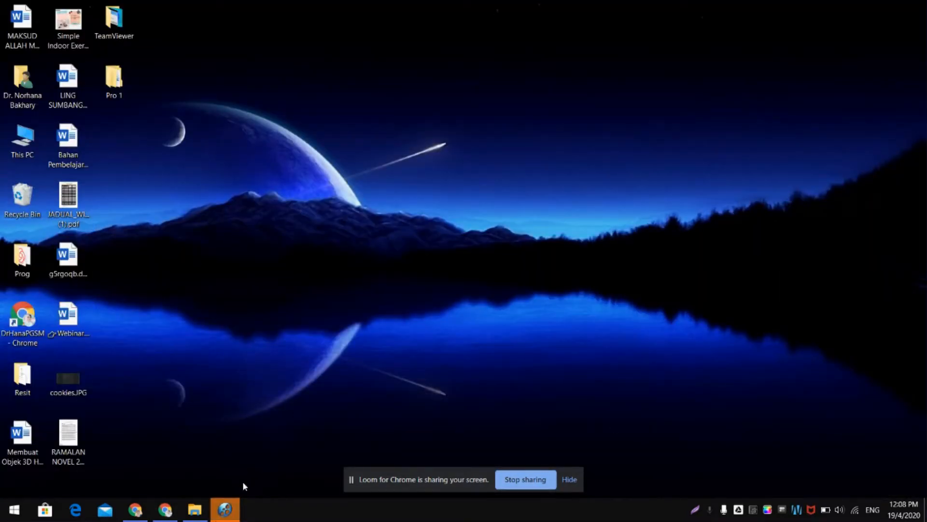
left_click(226, 510)
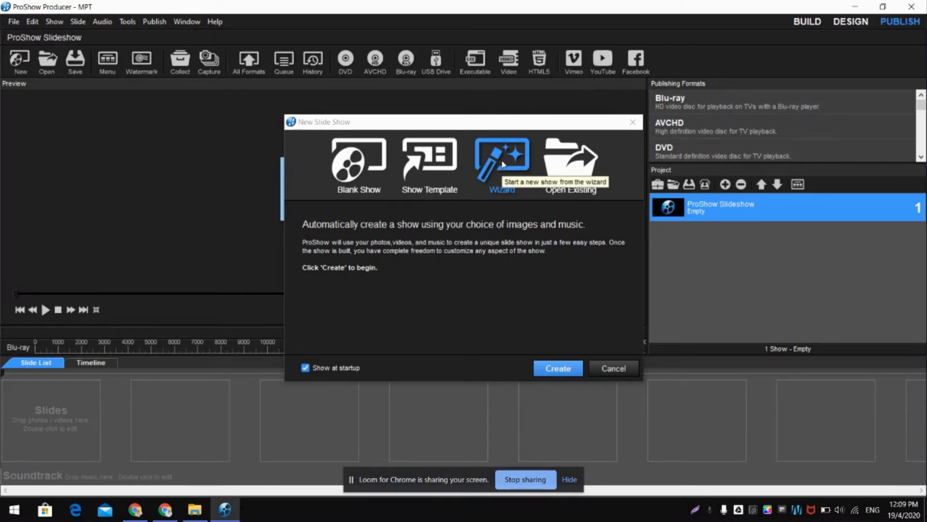
left_click(561, 375)
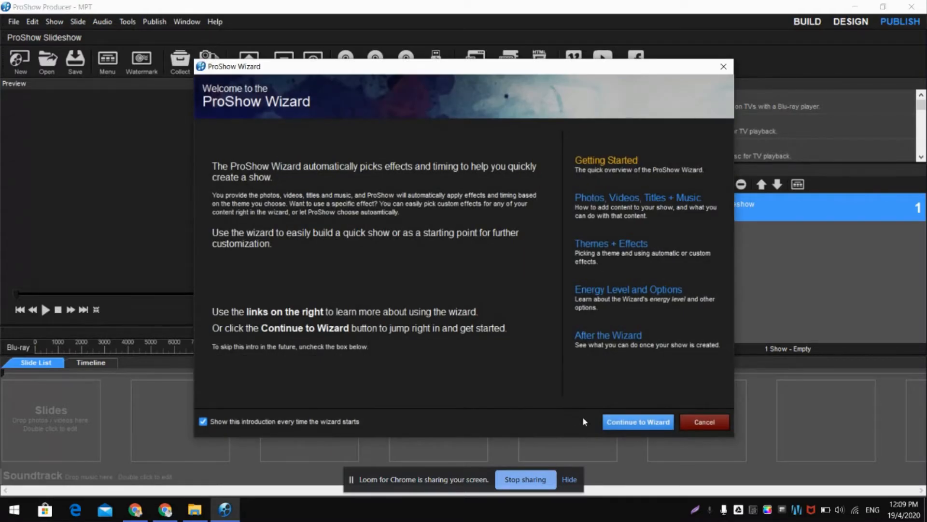
left_click(635, 427)
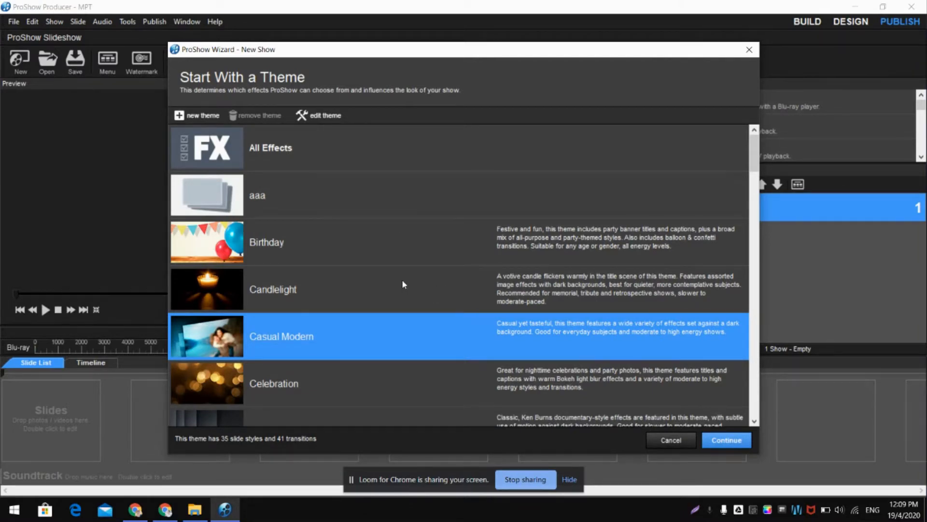
- Choose the Night Out theme for the new show and continue to the content stage
scroll(403, 284, "down", 5)
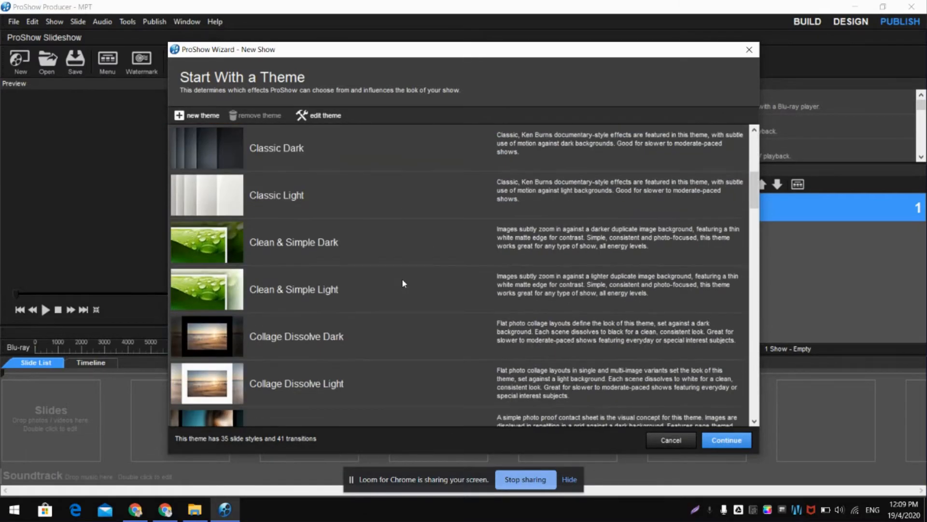
scroll(403, 284, "down", 3)
scroll(404, 283, "down", 10)
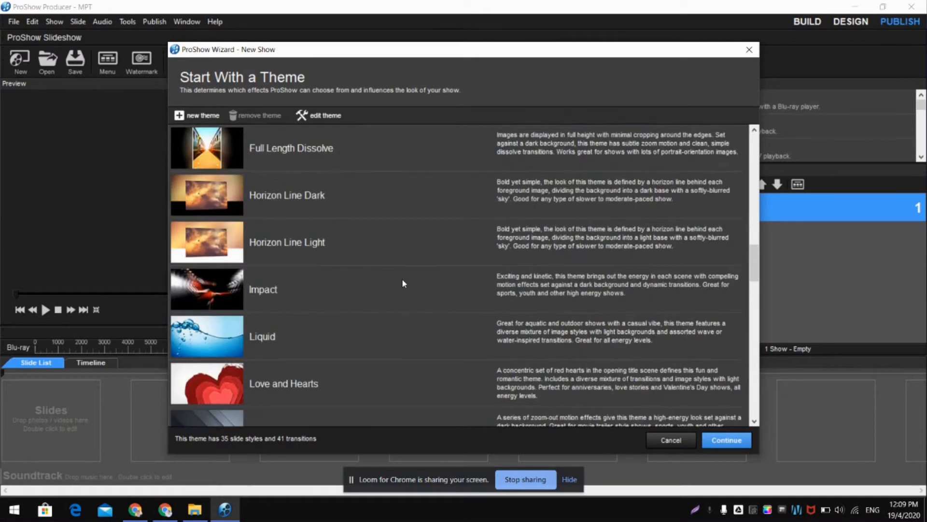
scroll(403, 283, "down", 1)
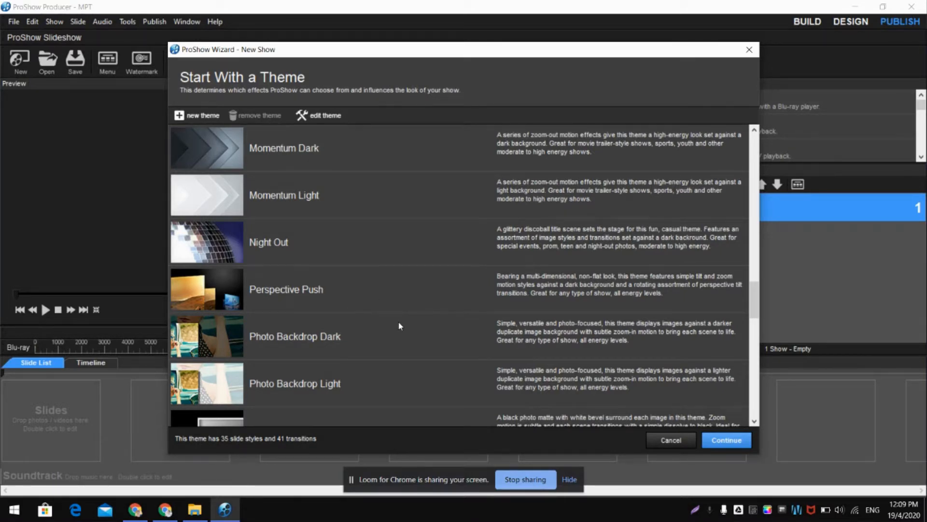
left_click(271, 242)
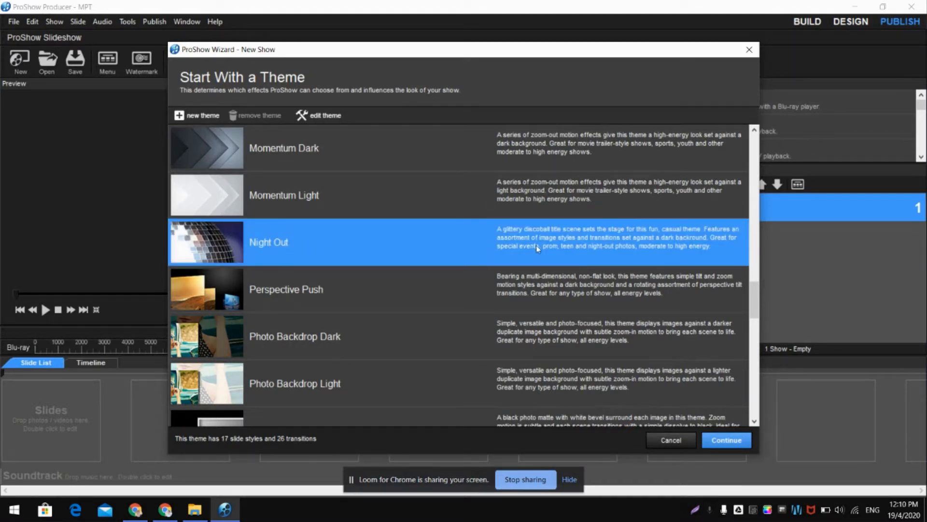
left_click(727, 441)
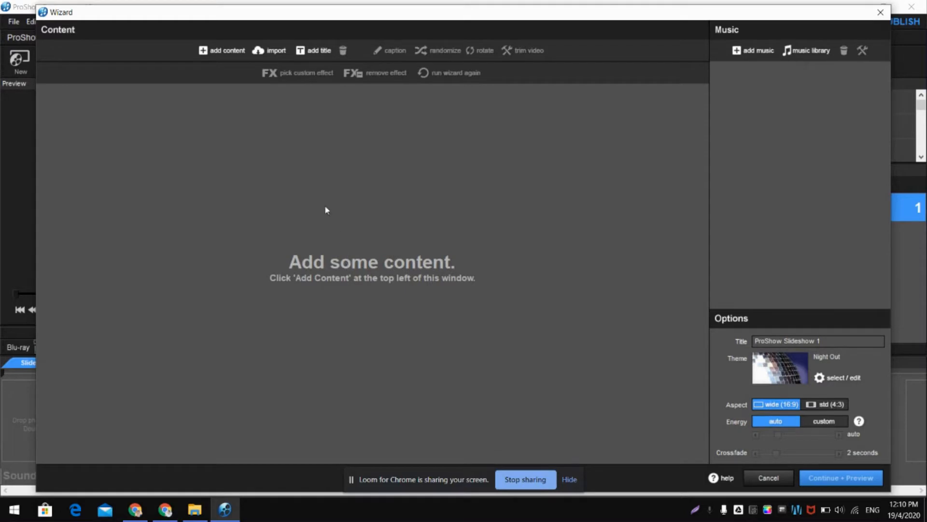
left_click(227, 50)
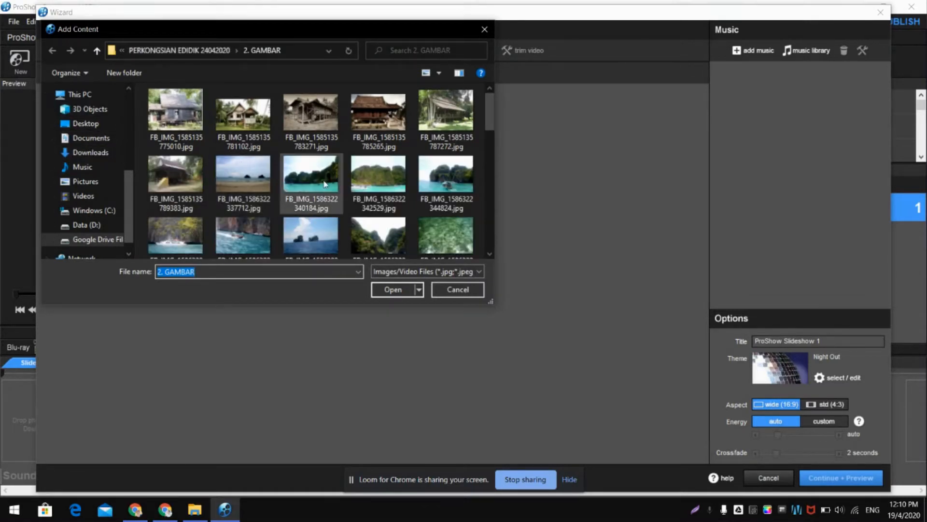
scroll(324, 183, "down", 1)
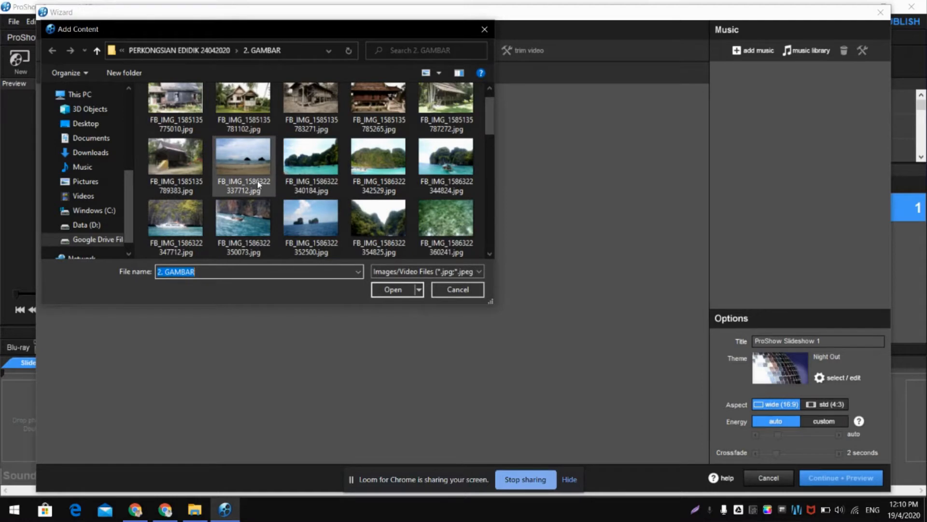
left_click(297, 167)
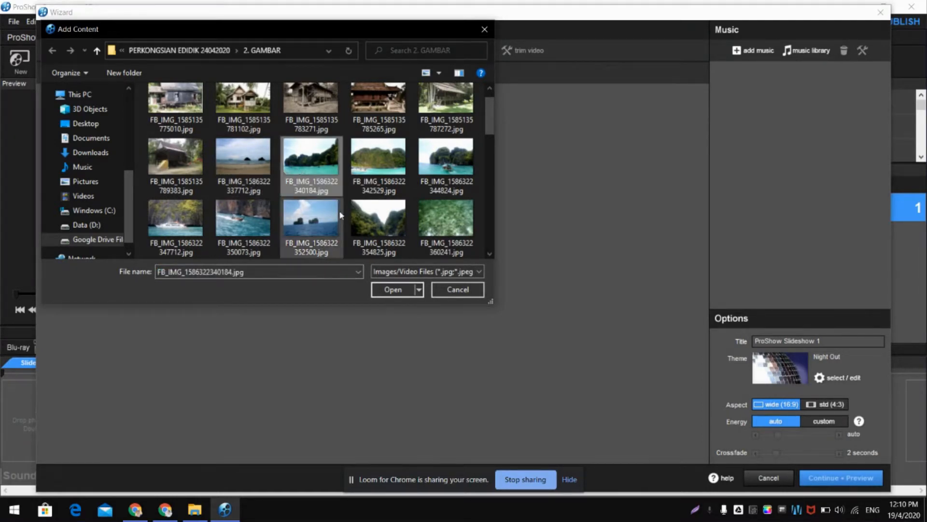
left_click(437, 161, "ctrl")
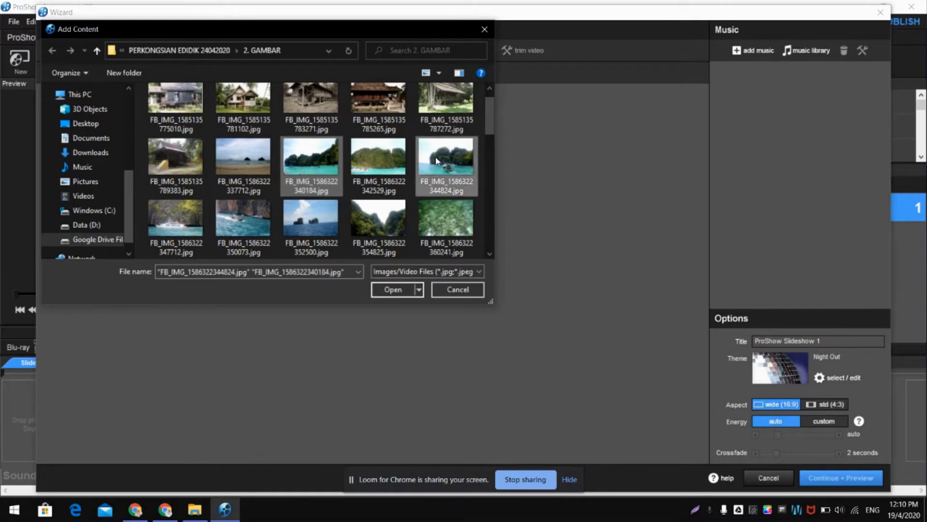
left_click(323, 221, "ctrl")
scroll(322, 221, "down", 1)
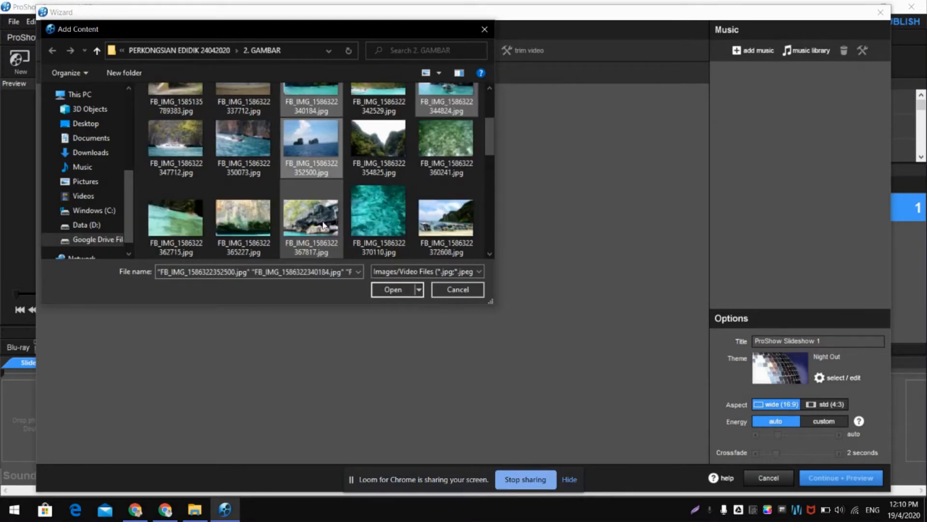
left_click(257, 228, "ctrl")
left_click(429, 222, "ctrl")
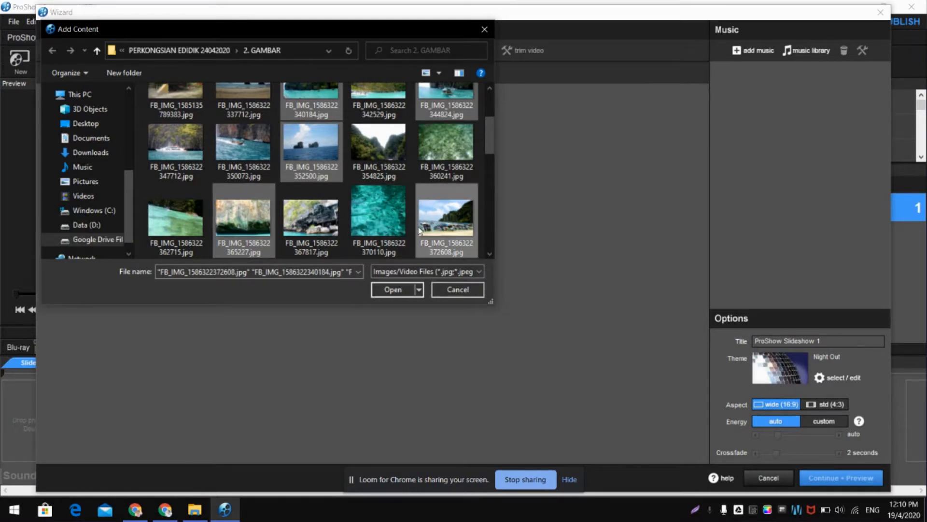
left_click(379, 293)
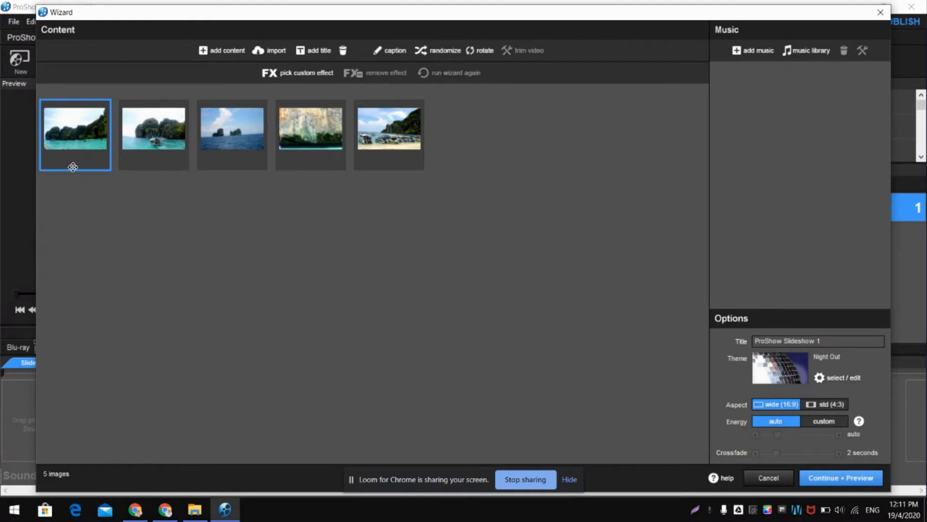
- Add a title slide reading "Tempat Menarik" and place it before the first photo
left_click(313, 50)
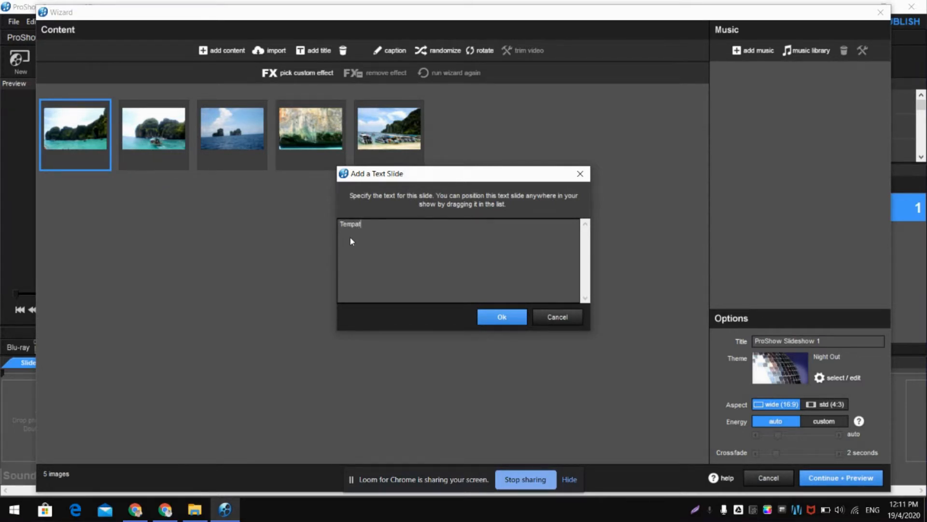
key("BackSpace")
type("narik")
left_click(500, 317)
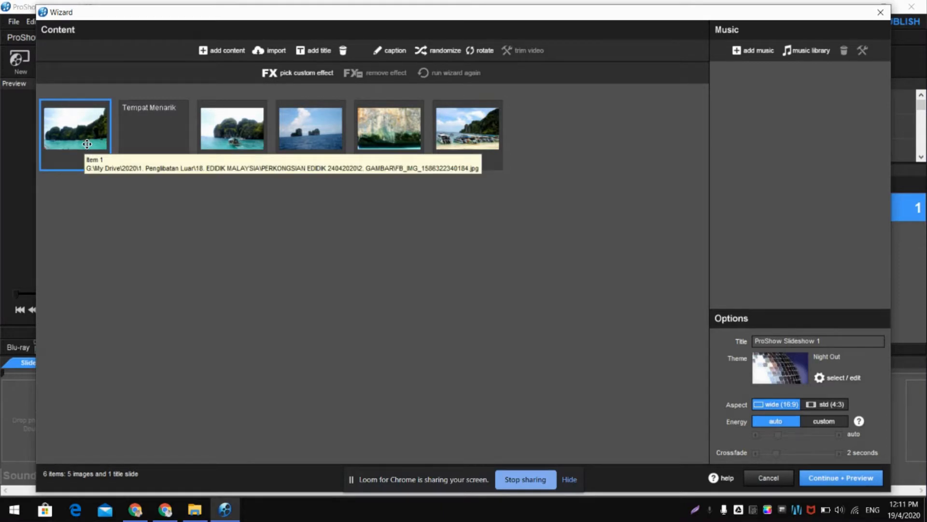
left_click_drag(87, 143, 164, 150)
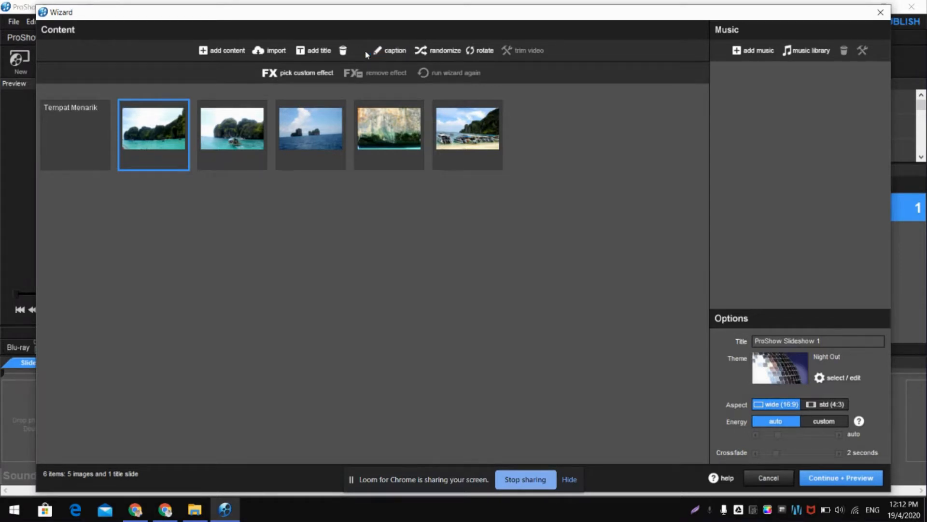
- Caption the first photo "Gambar 1"
left_click(395, 50)
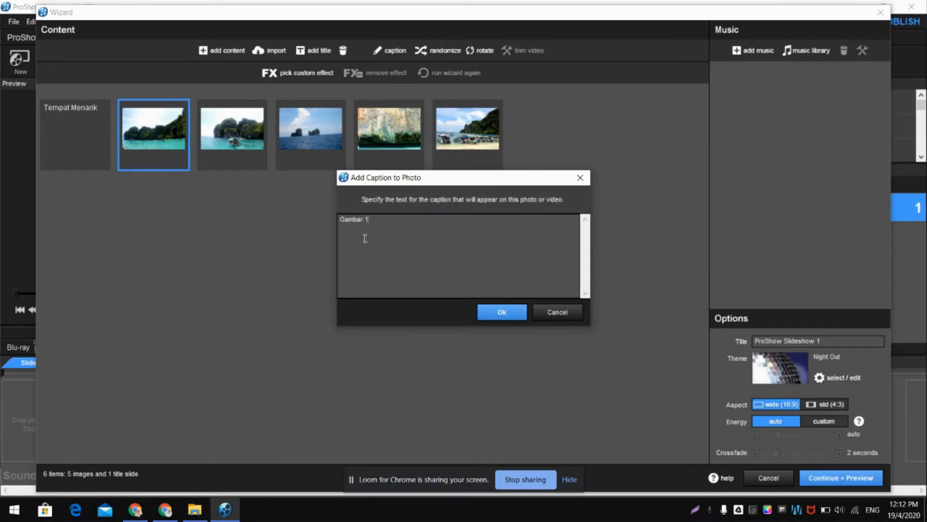
left_click(503, 314)
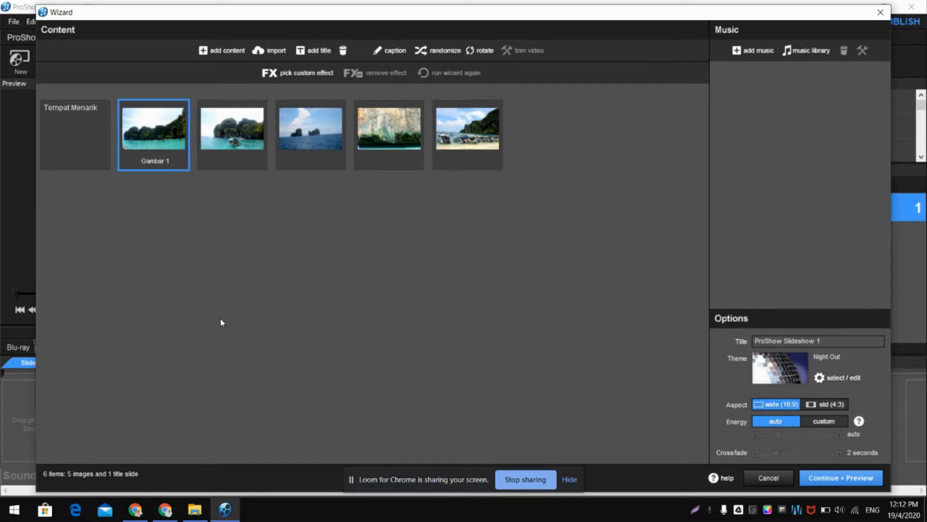
- Add the "(No Copyright) Epic Cinematic" track from the Desktop folder Pro 1 > 3. MUZIK as the show's music
left_click(760, 52)
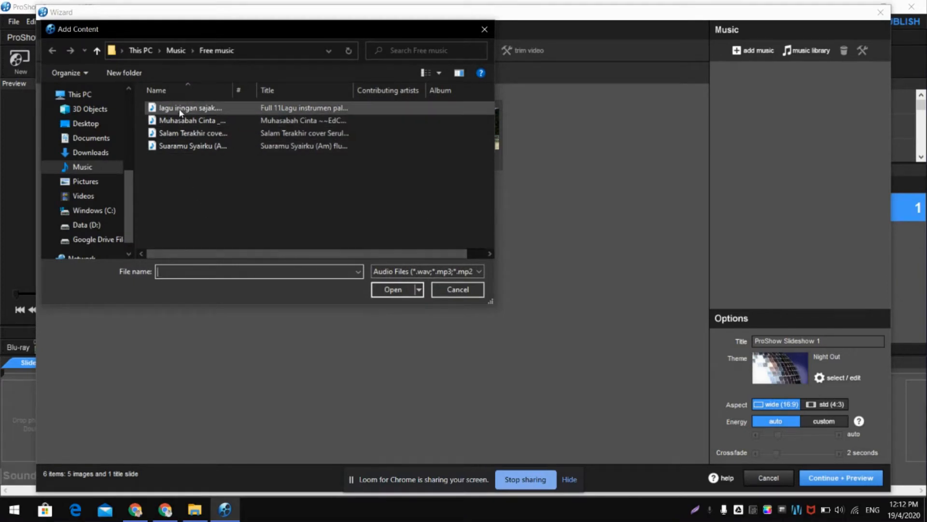
left_click(96, 125)
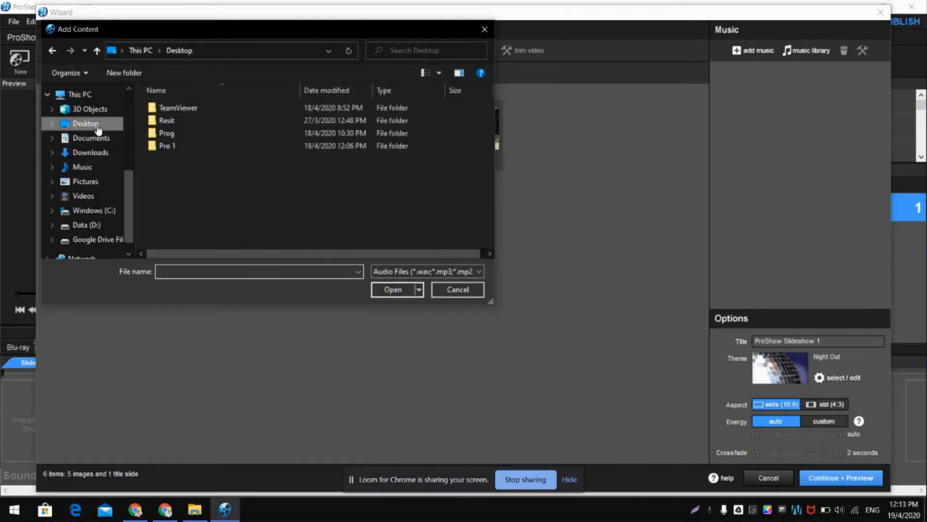
double_click(176, 145)
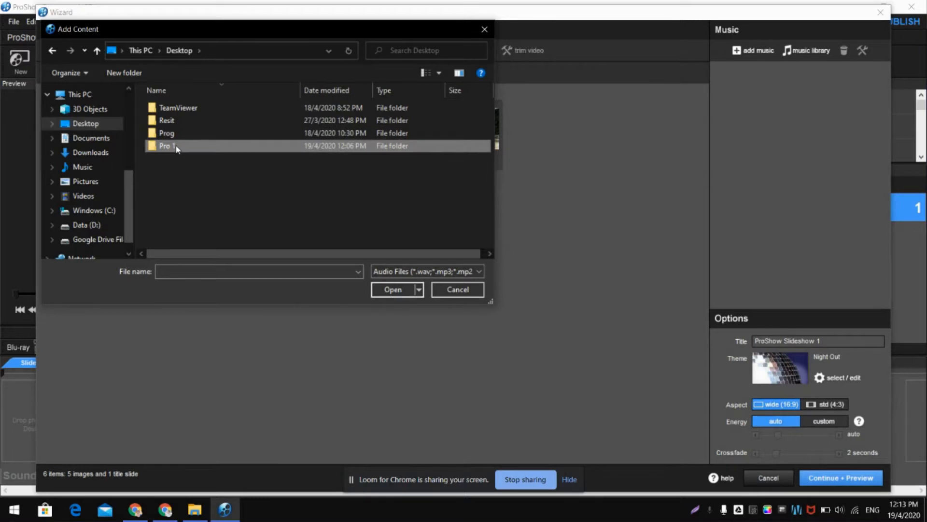
double_click(185, 121)
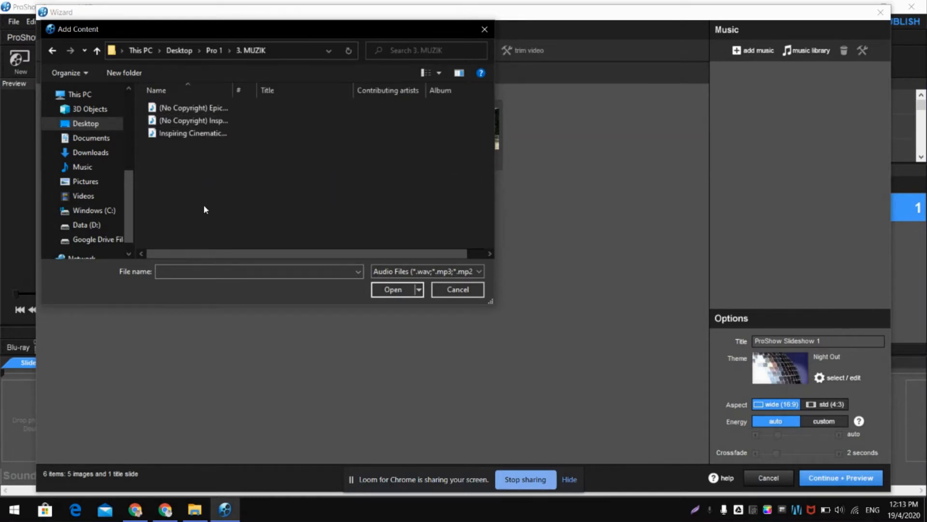
left_click(198, 108)
left_click(383, 291)
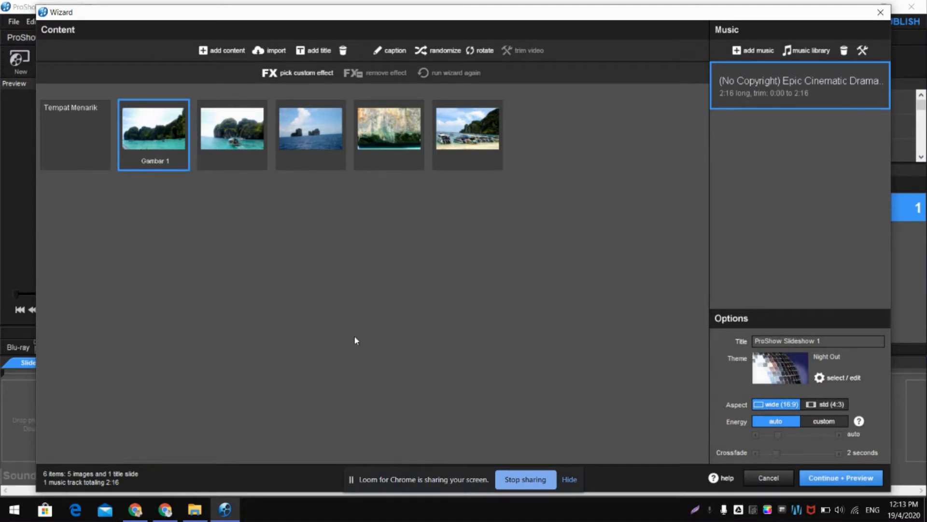
- Generate the wizard's preview of the show, apply the result and exit the wizard
left_click(811, 481)
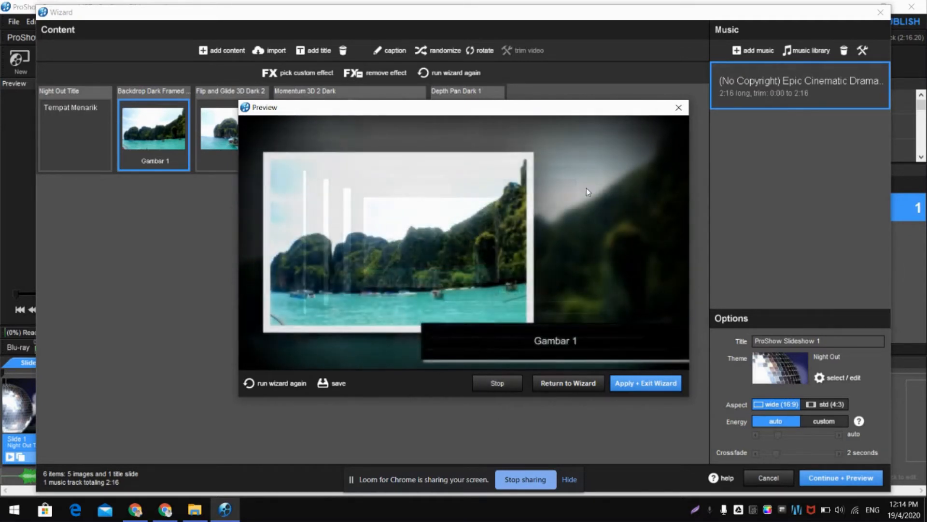
left_click(636, 382)
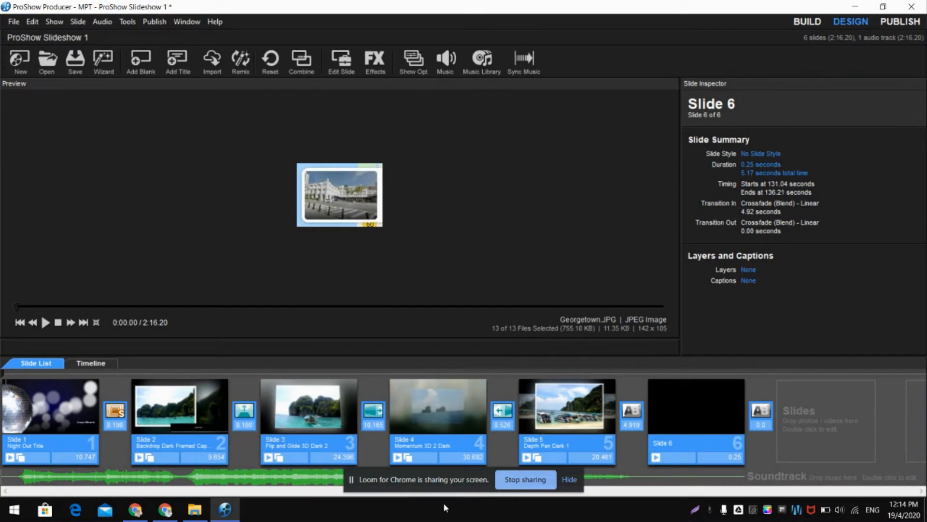
- Select the Tempat Menarik title slide, play the show full screen from there and exit the playback
left_click_drag(393, 477, 602, 459)
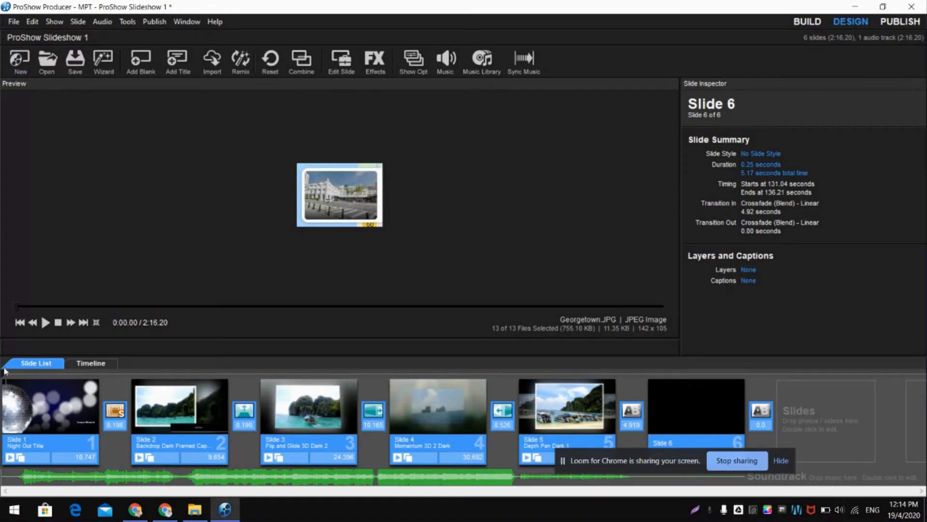
left_click(72, 416)
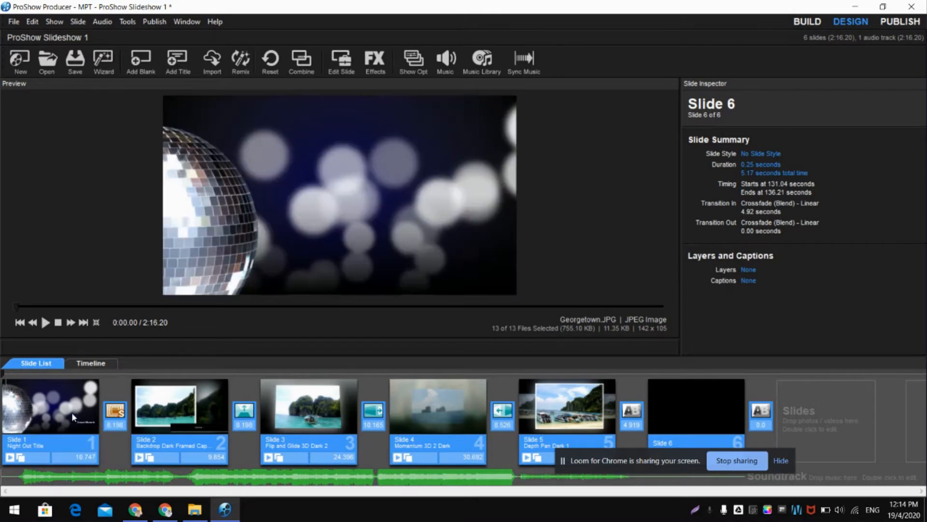
left_click(72, 412)
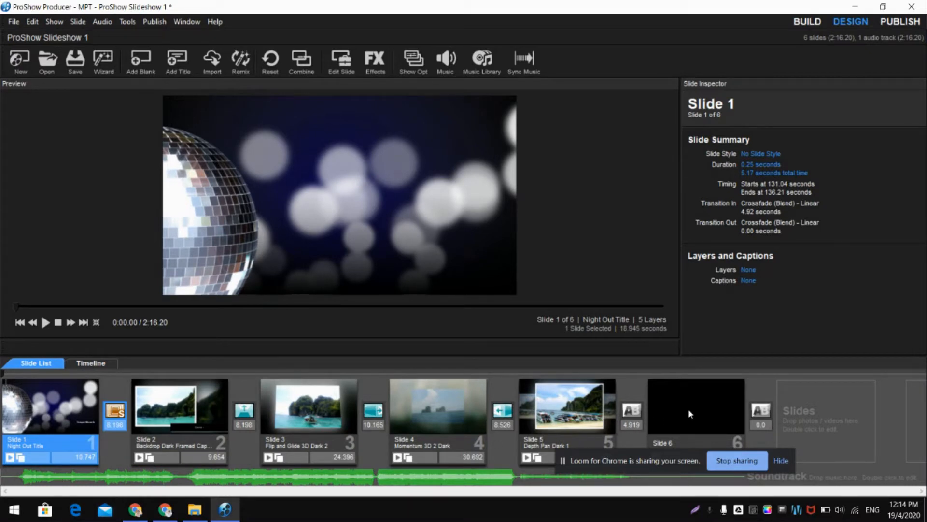
left_click_drag(652, 457, 723, 402)
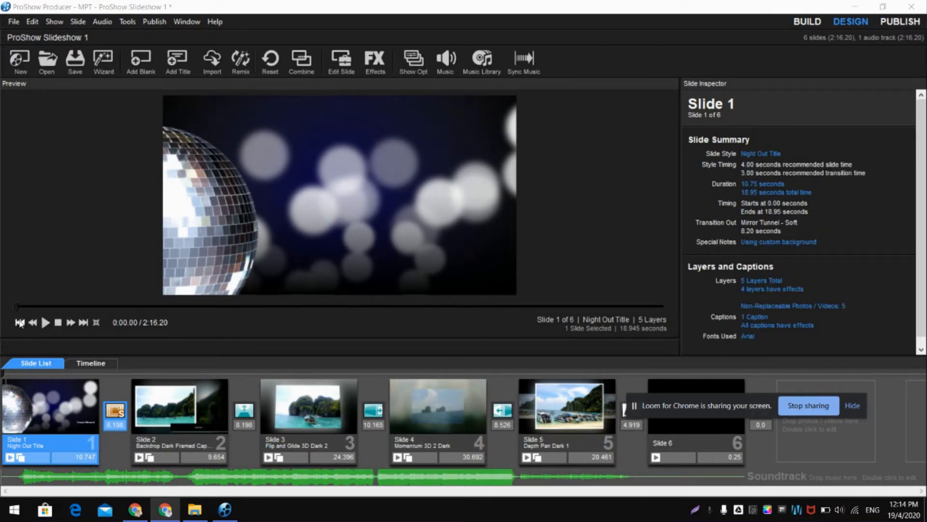
left_click(45, 322)
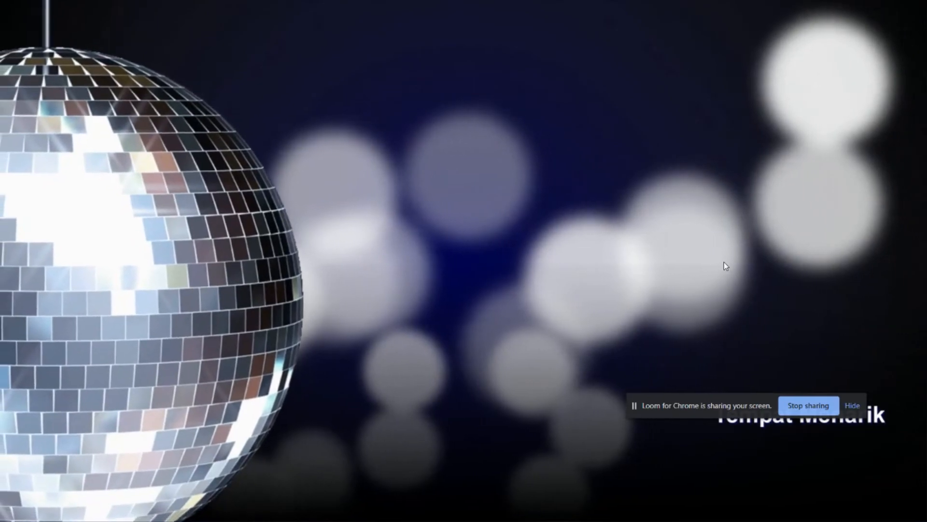
key("Escape")
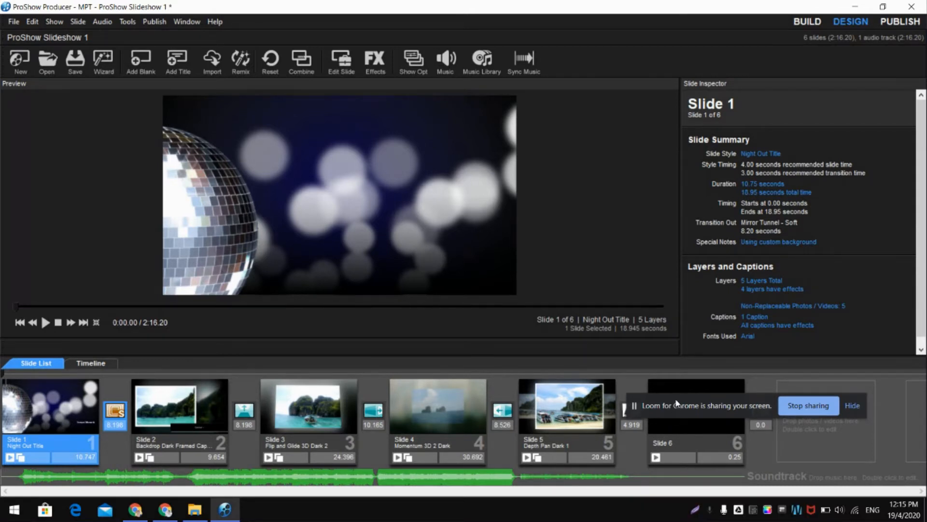
left_click_drag(675, 401, 732, 324)
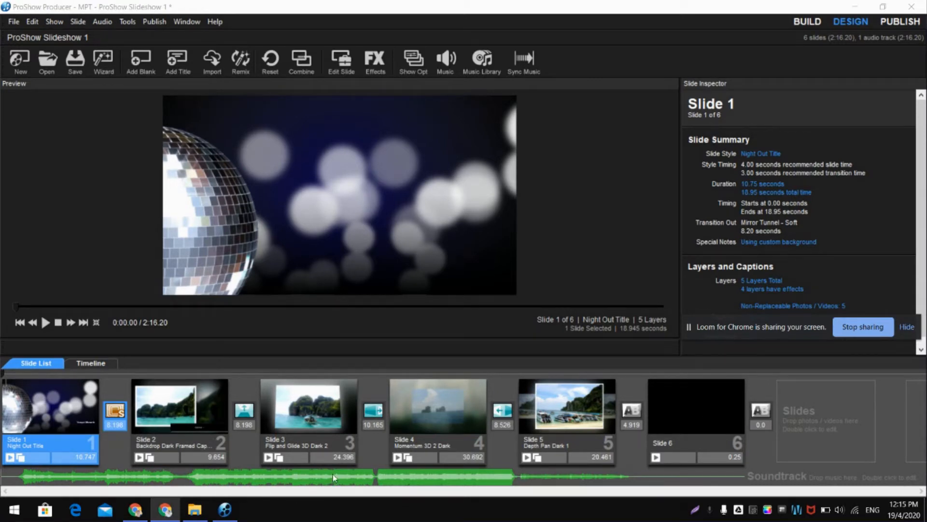
left_click(330, 456)
left_click(330, 456)
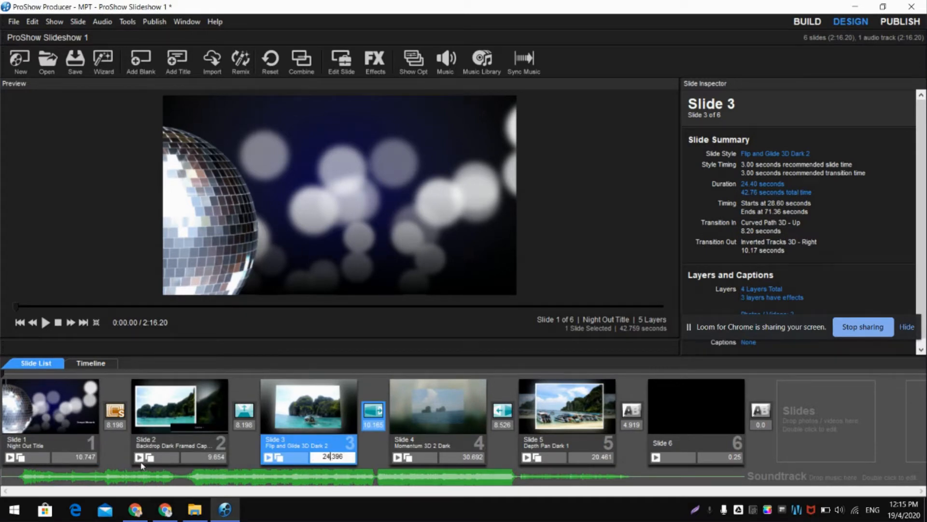
left_click(76, 460)
left_click(216, 464)
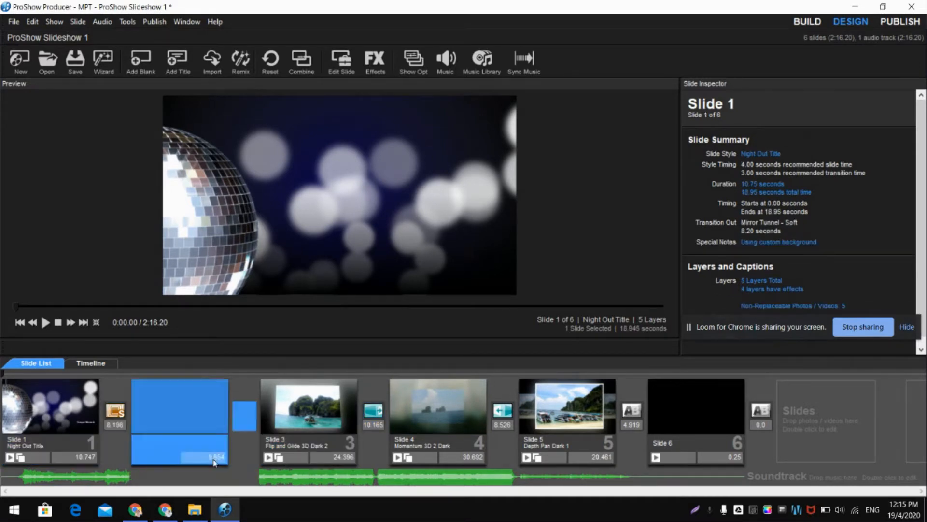
left_click(337, 461)
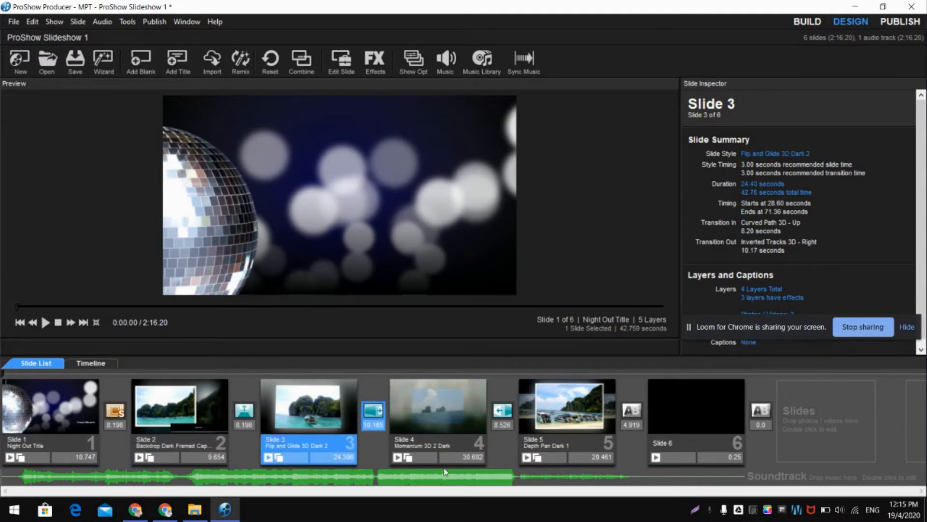
- Shorten the display time of slide 4, the Momentum 3D 2 Dark slide, to 20.692 seconds
left_click(458, 456)
left_click(457, 457)
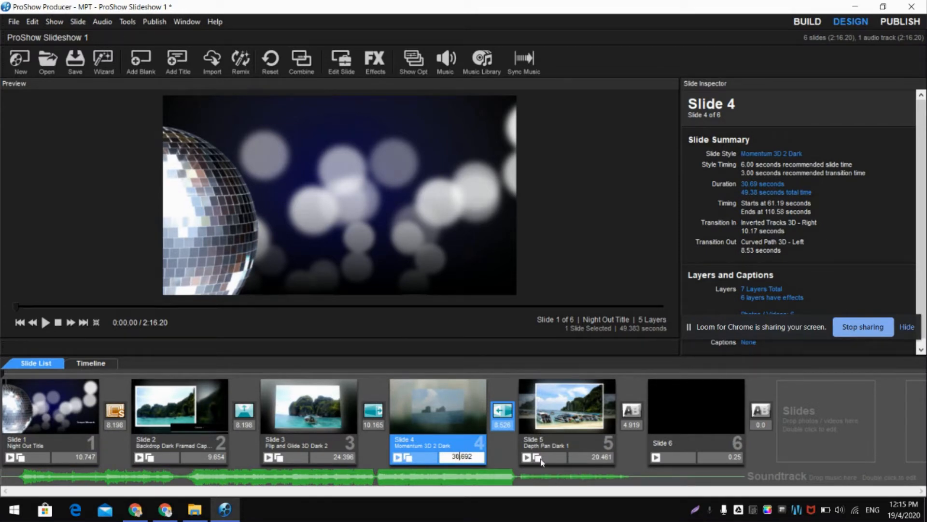
key("BackSpace")
key("BackSpace")
key("BackSpace")
type("20")
- Shorten the display time of slide 3, the Flip and Glide 3D Dark 2 slide, to 14.396 seconds
left_click(328, 457)
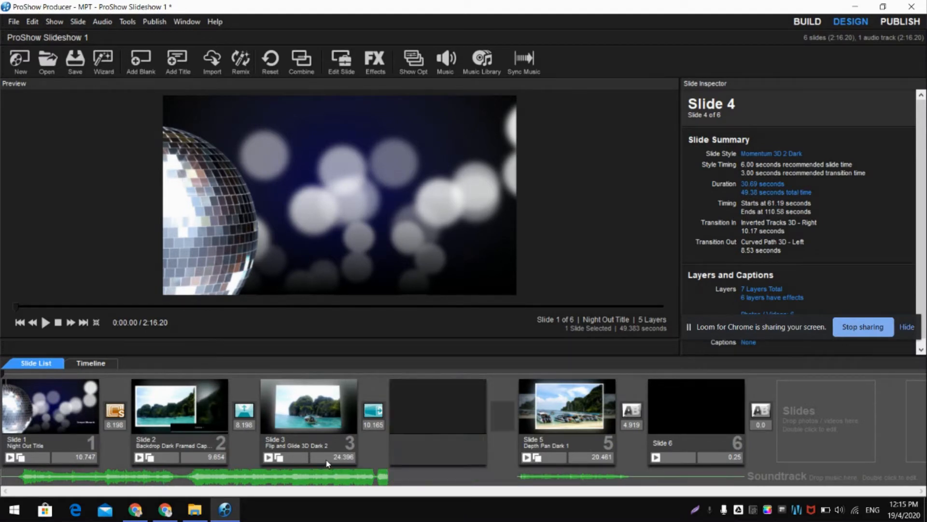
left_click(328, 458)
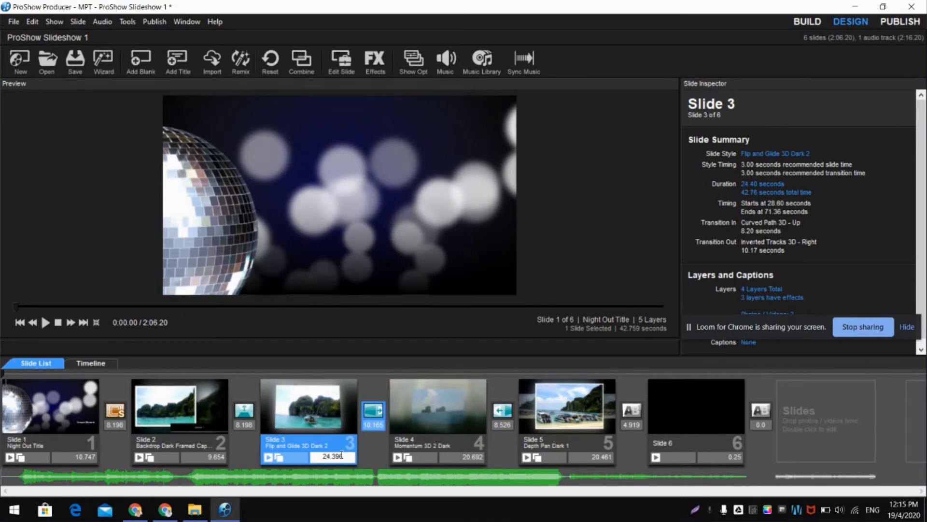
key("BackSpace")
type("1")
- Shorten the display time of slide 5, the Depth Pan Dark 1 slide, to 15.461 seconds
left_click(552, 443)
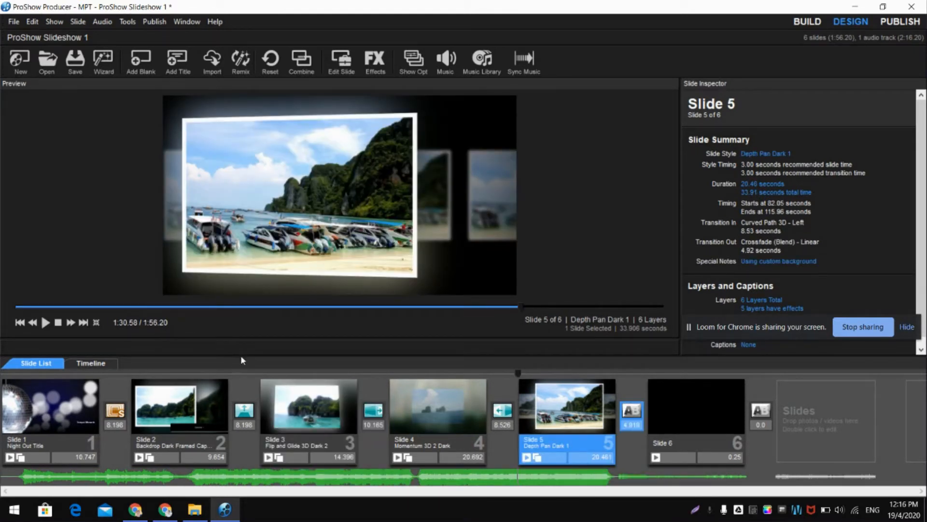
left_click(590, 457)
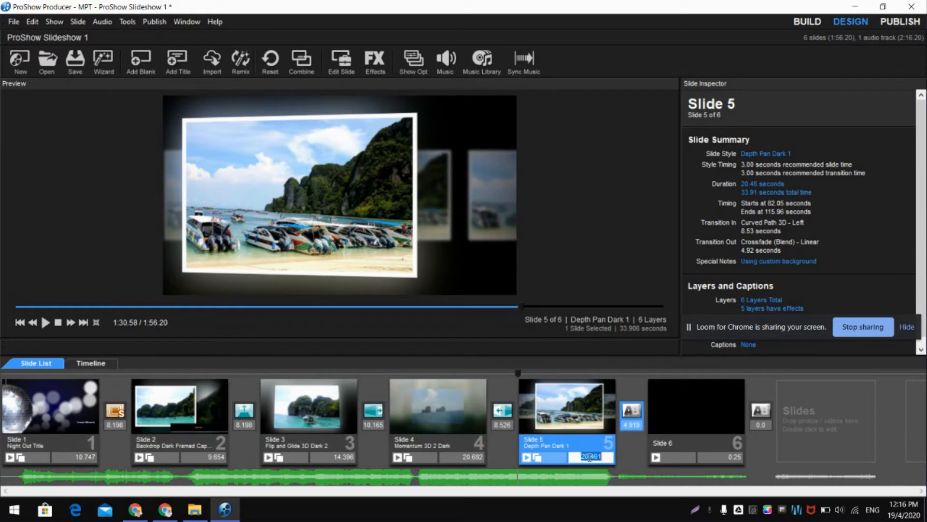
key("BackSpace")
key("BackSpace")
type("15")
left_click(179, 423)
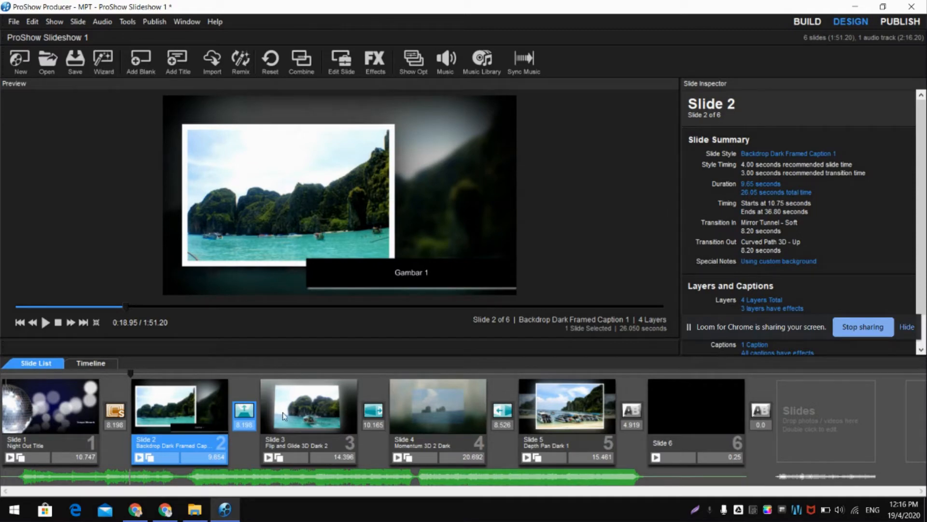
- Give the blank closing slide 6 a gradient background using the first Spectrums preset, running from red through blue and green to yellow
double_click(693, 403)
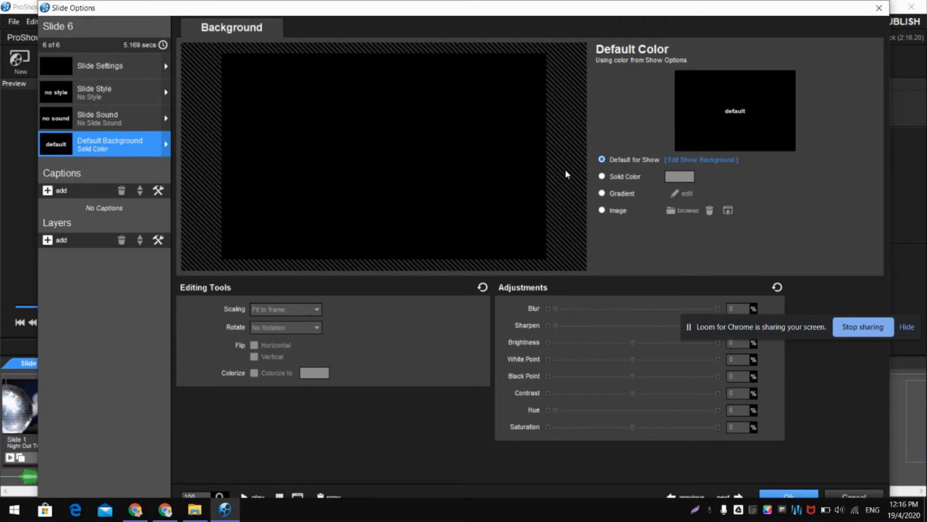
left_click(602, 194)
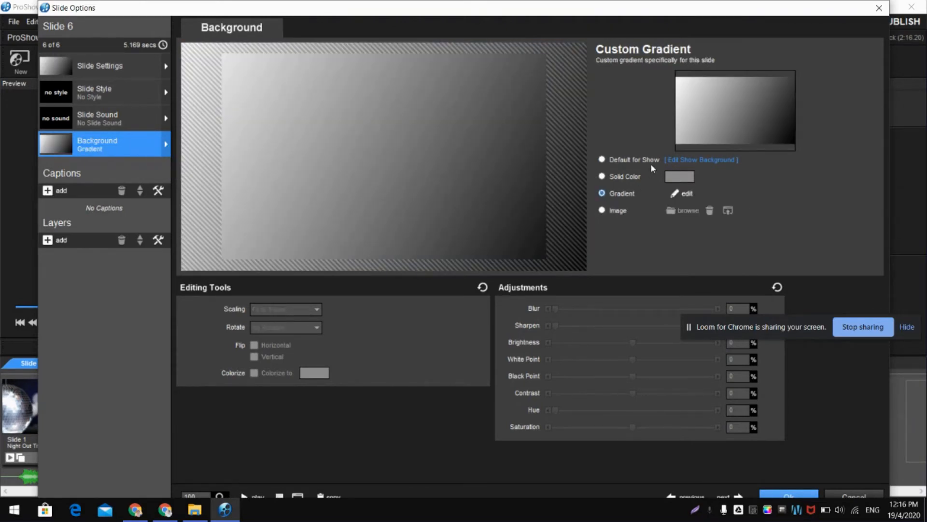
left_click(679, 194)
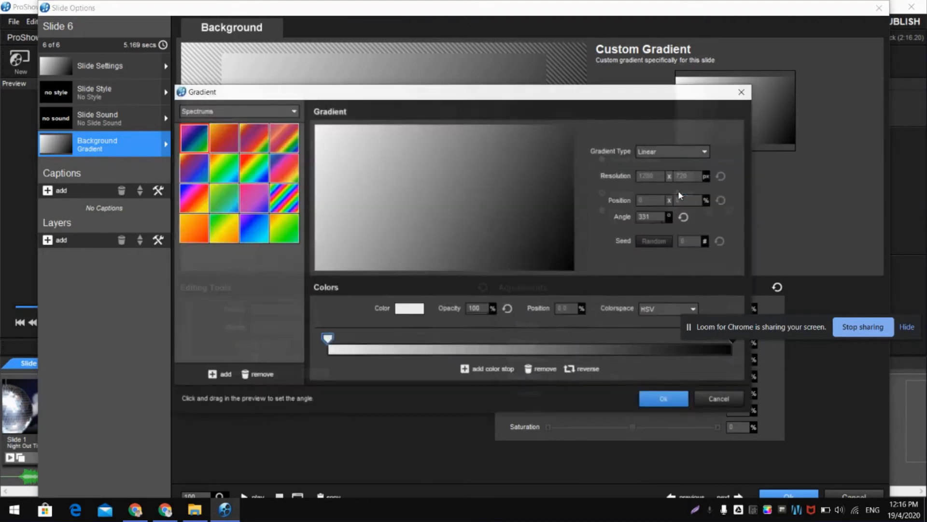
left_click(185, 139)
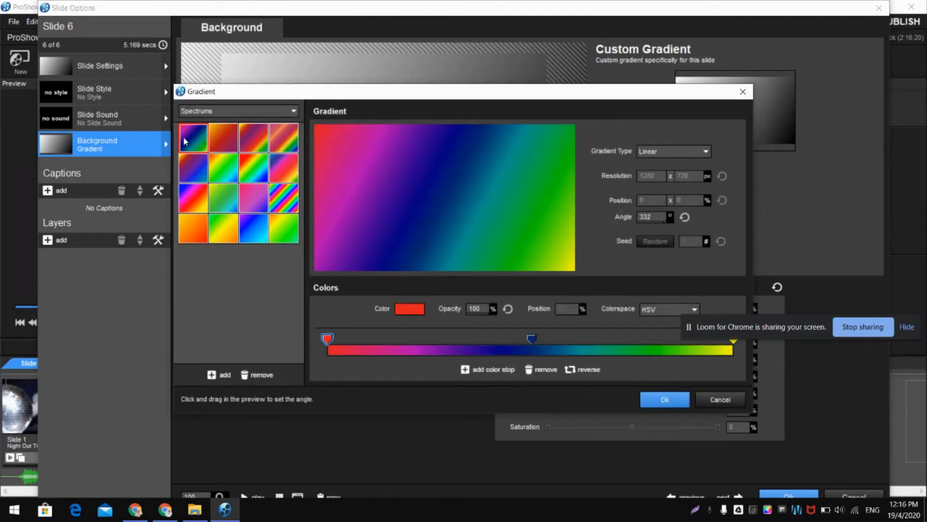
left_click(676, 403)
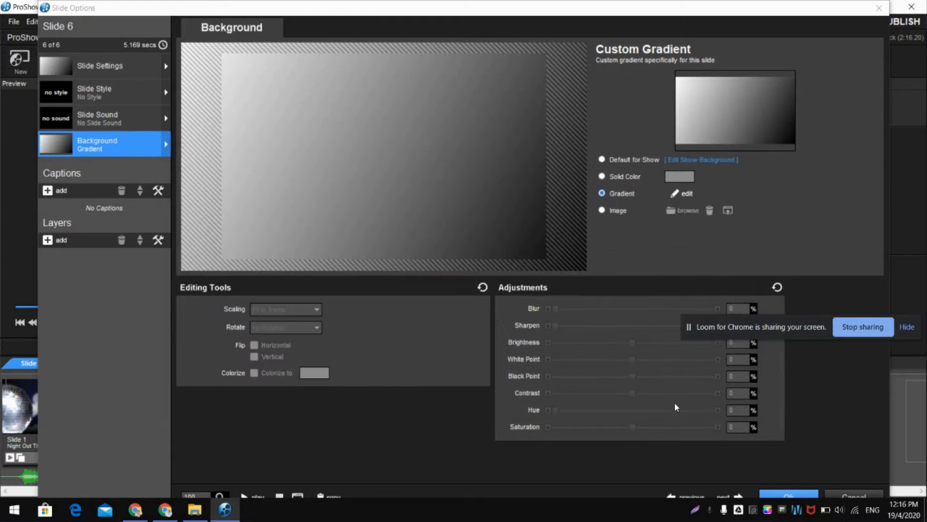
- Add the two-line caption "TERIMA KASIH" and "JUMPA LAGI" to slide 6 and apply the slide options
left_click(47, 190)
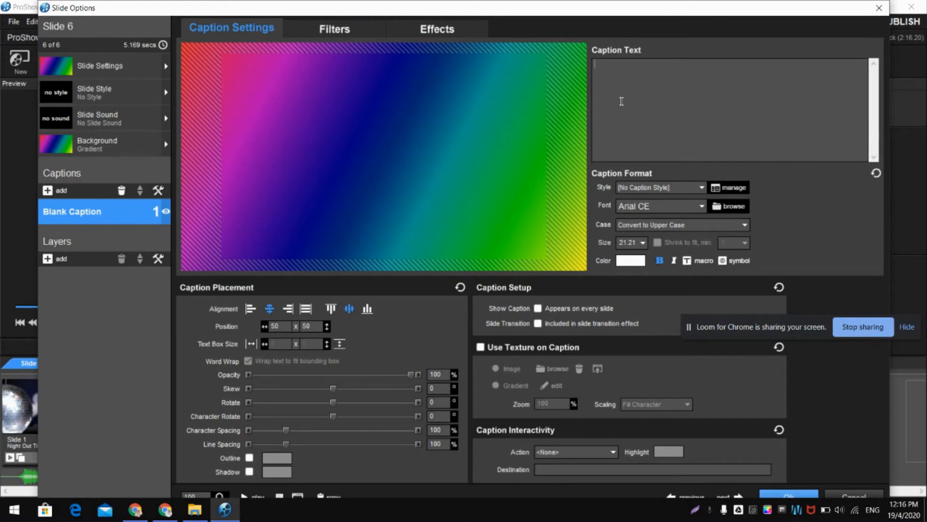
type("TERIM")
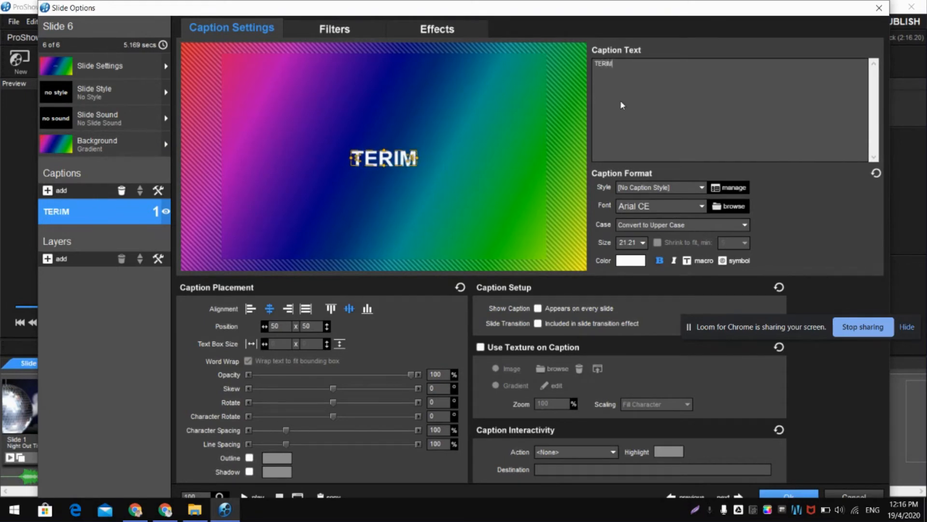
key("BackSpace")
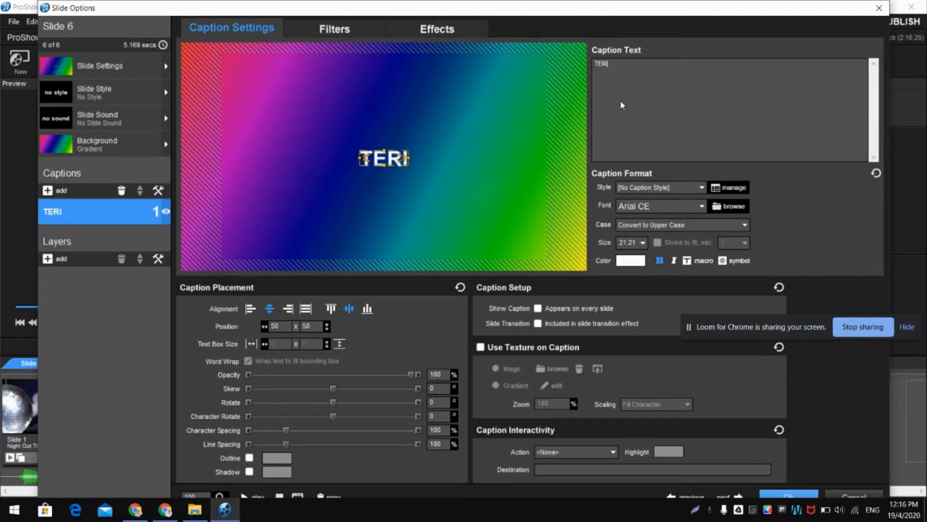
type("MA KASIH")
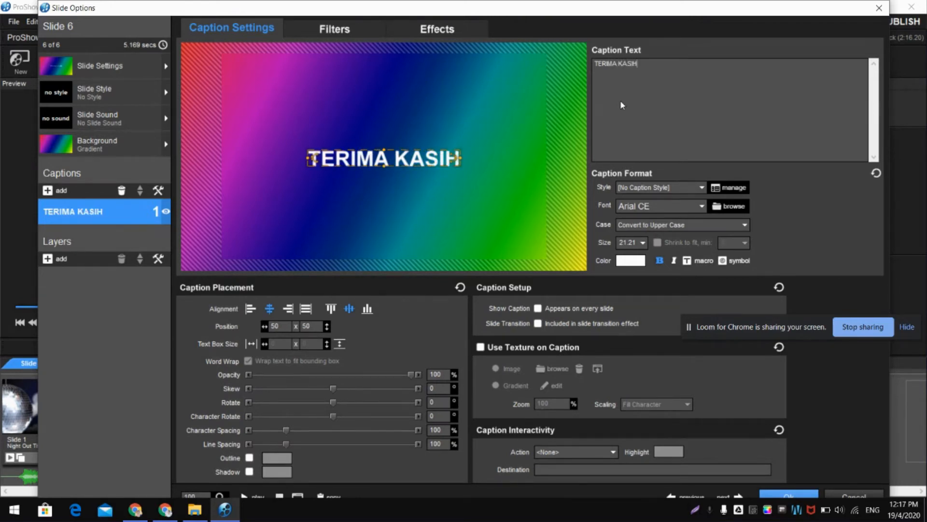
key("Return")
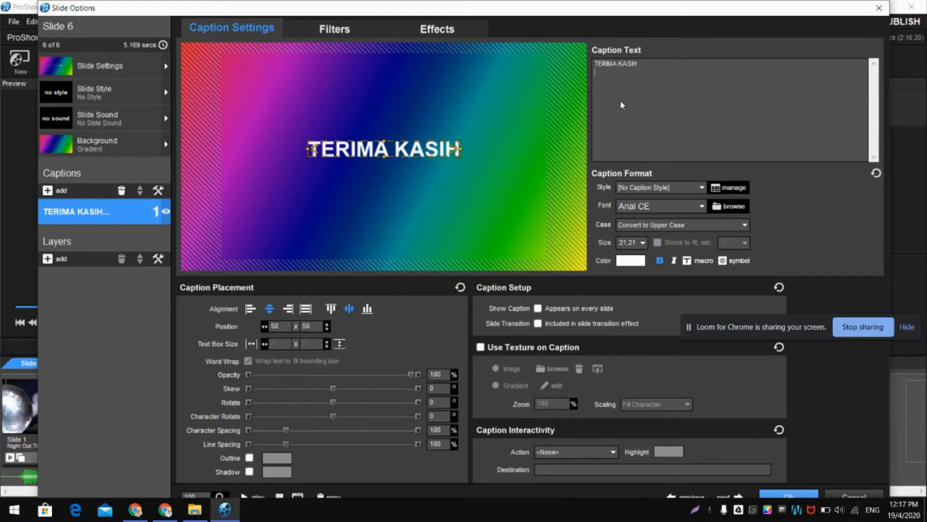
type("JUM")
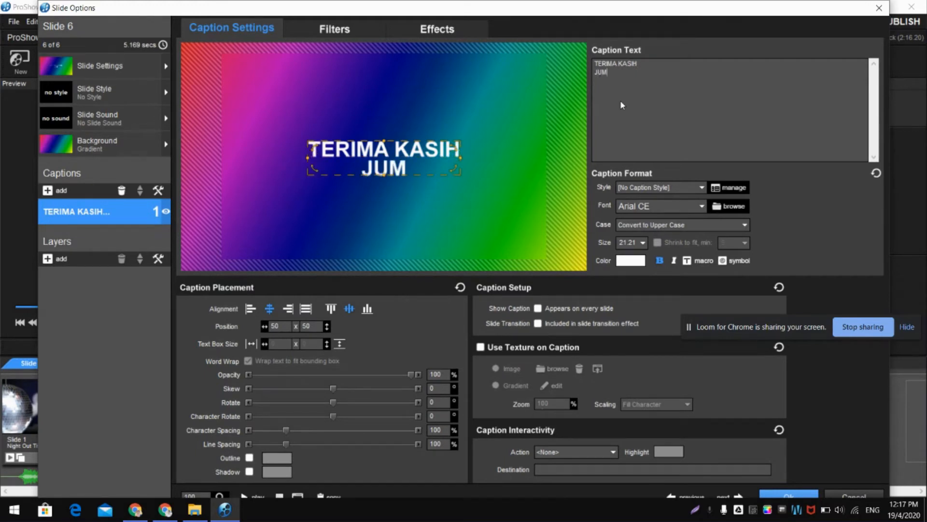
type("PA LAGI")
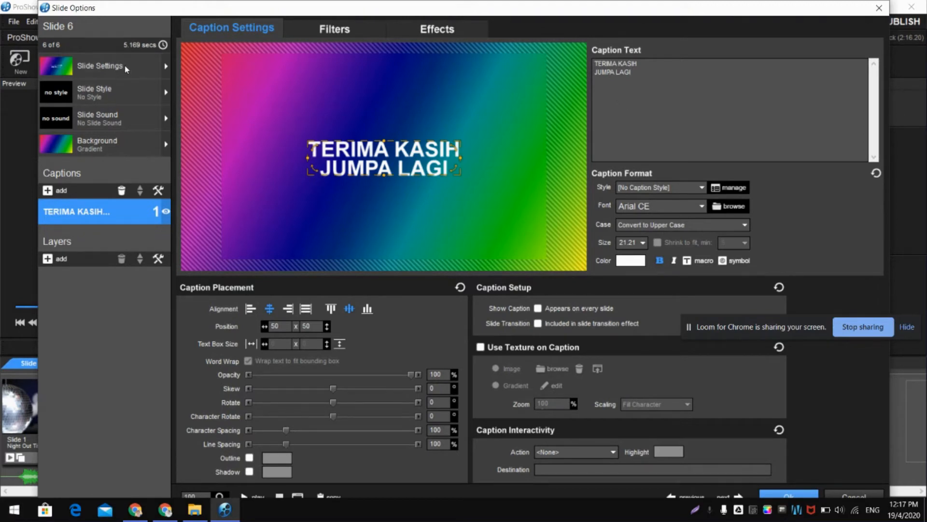
left_click(165, 69)
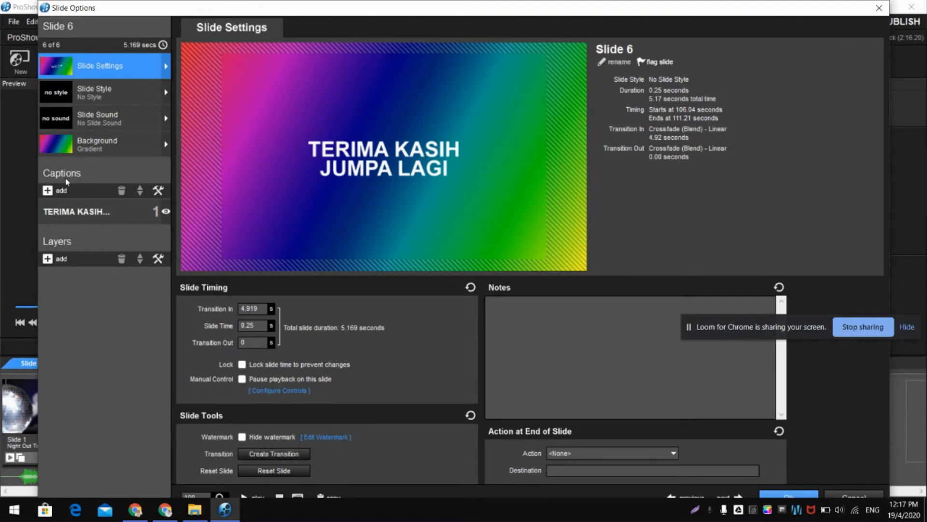
left_click(774, 496)
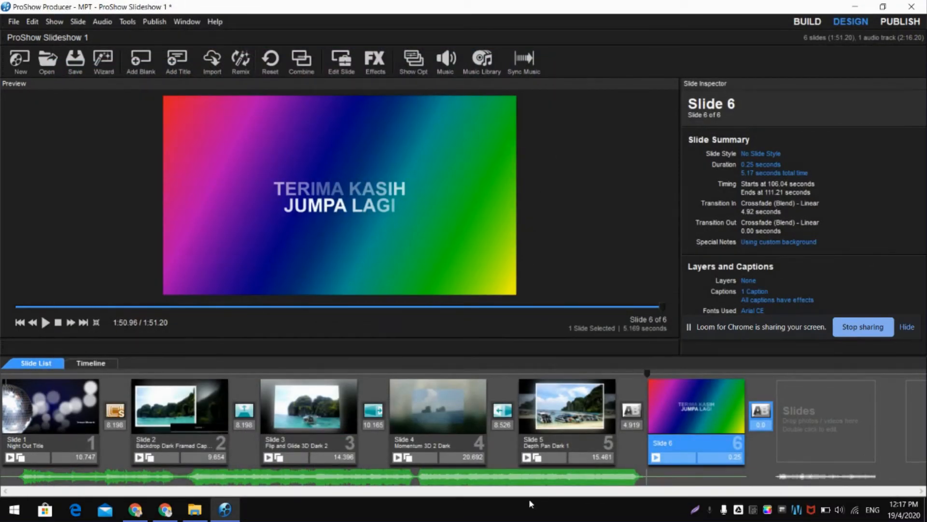
- Play the show full screen from the first slide, move the screen-sharing bar out of the way and exit the playback
left_click(20, 323)
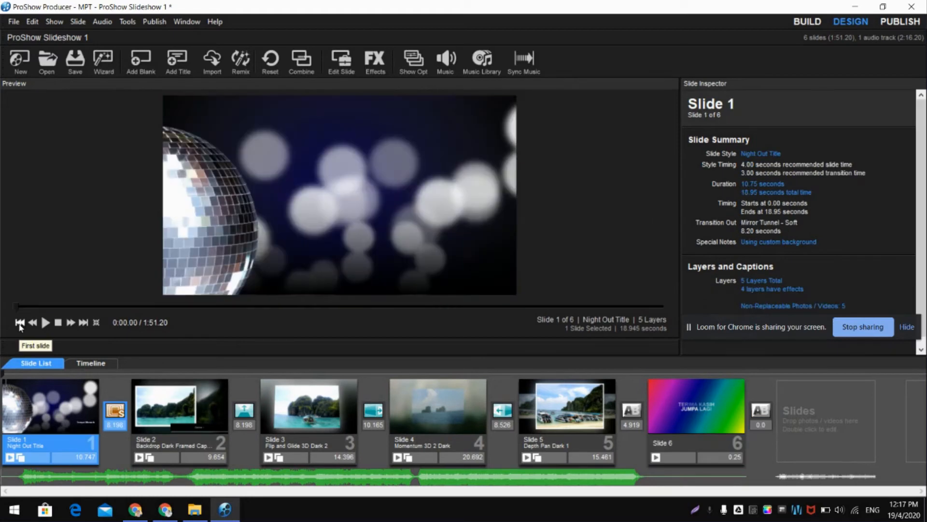
left_click(45, 323)
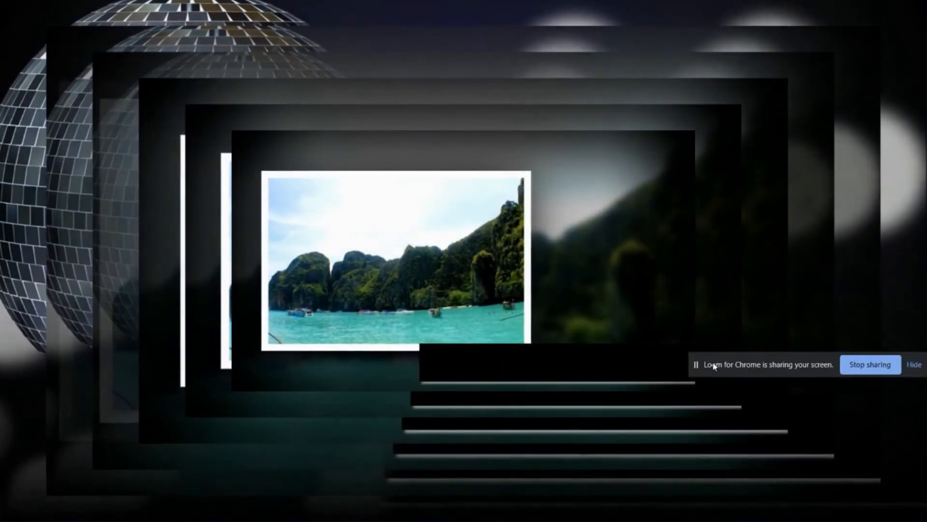
left_click_drag(713, 366, 708, 482)
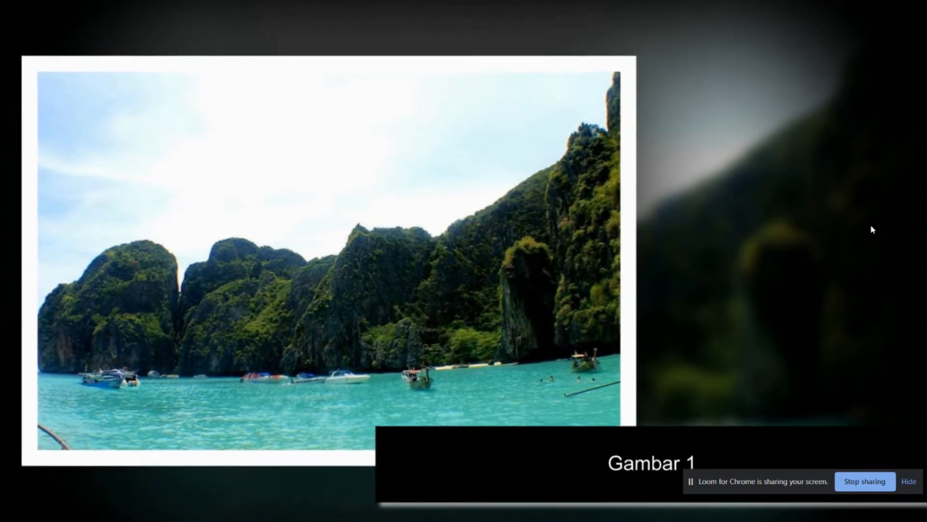
key("Escape")
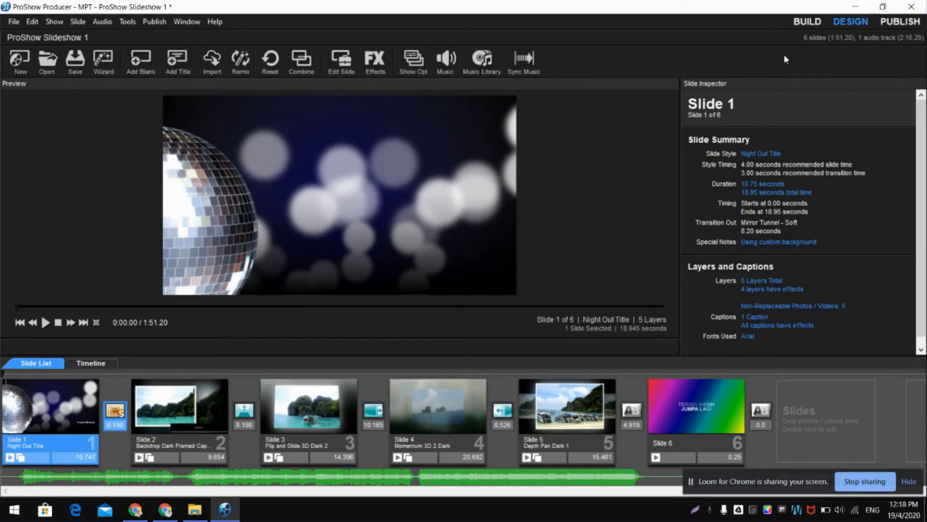
- Publish the show as an MPEG-4 1080p (Full HD) video with the 30fps High Quality profile and Nvidia NVENC hardware encoding
left_click(903, 22)
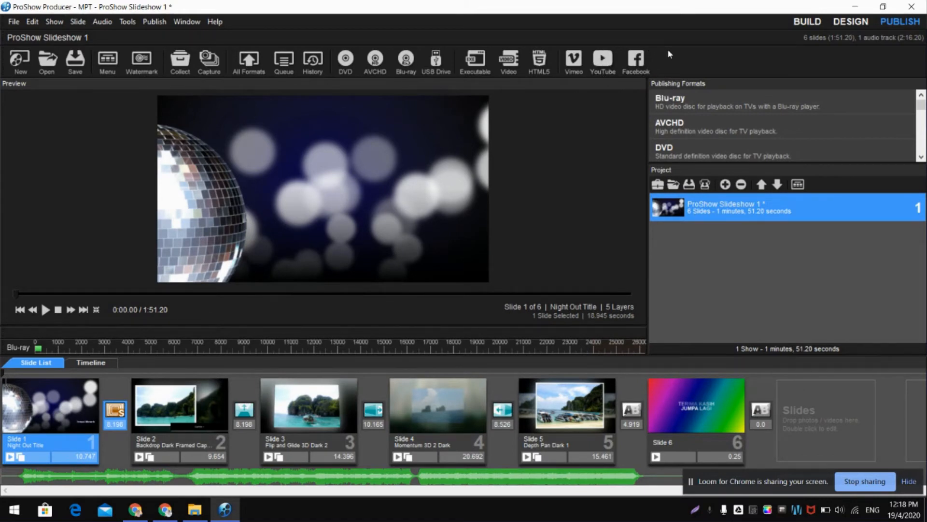
left_click(513, 64)
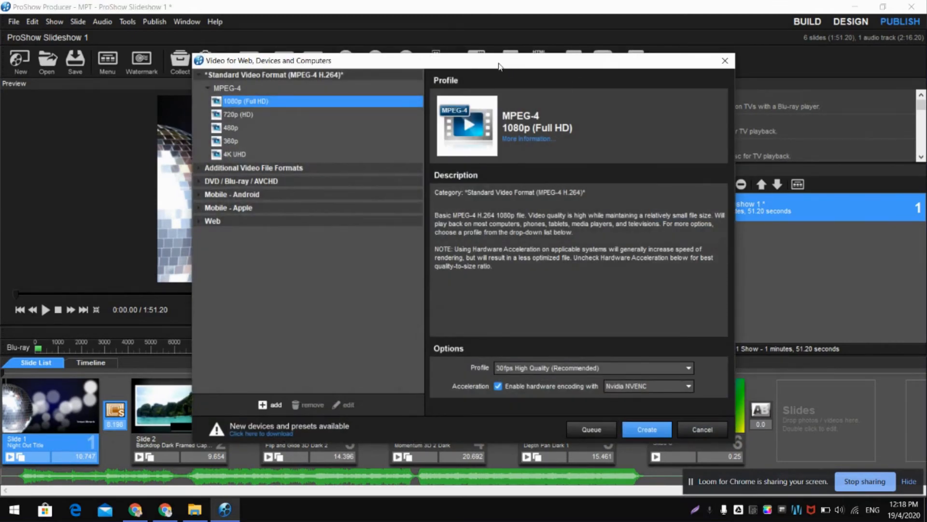
left_click_drag(499, 66, 462, 43)
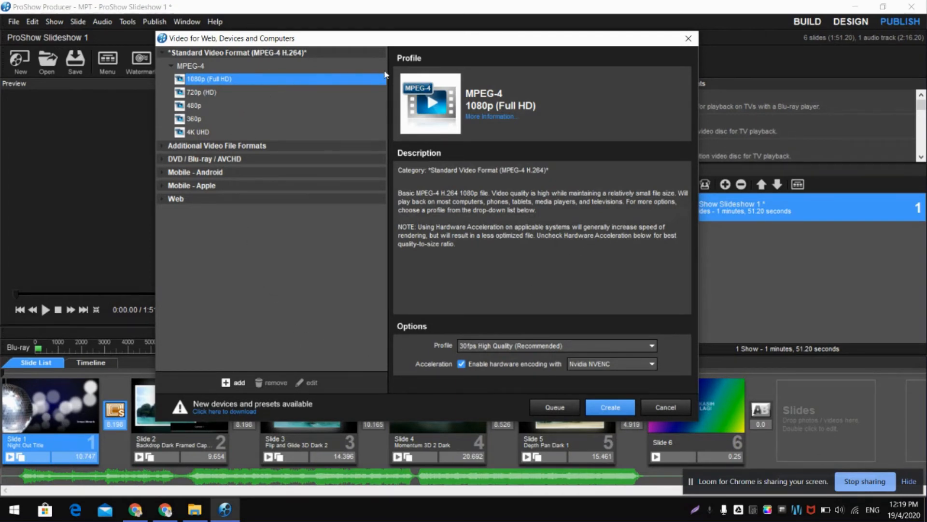
left_click(602, 408)
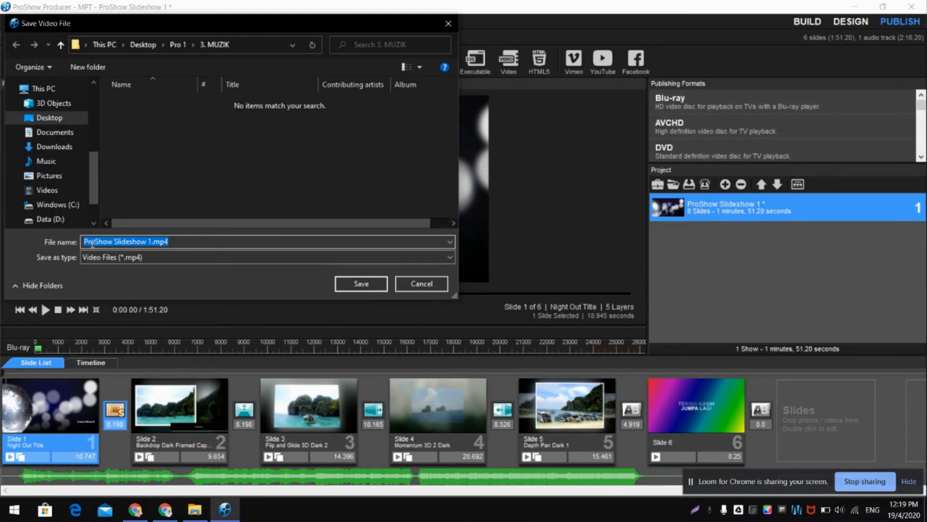
- Save the video file as "TEMPAT MENARIK" in the Desktop folder Pro 1 and render it
type("TEMPA")
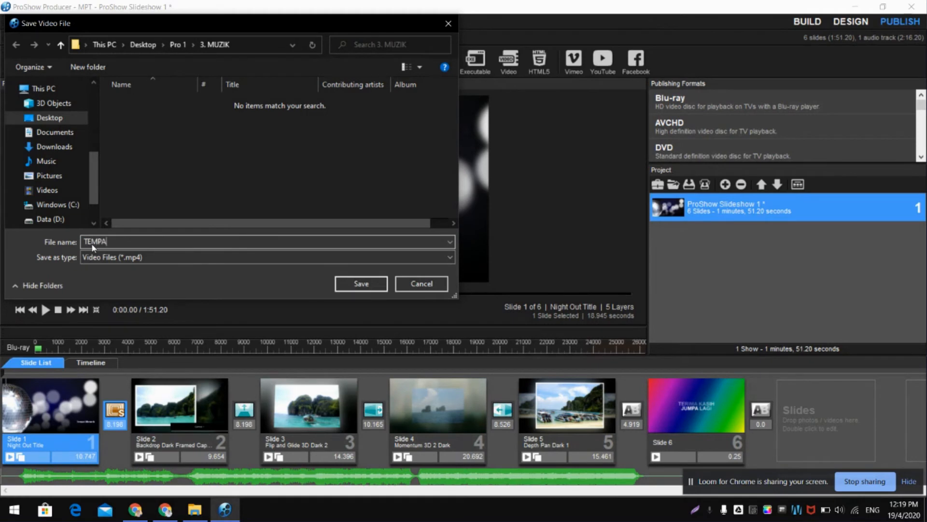
type("T MENARIK")
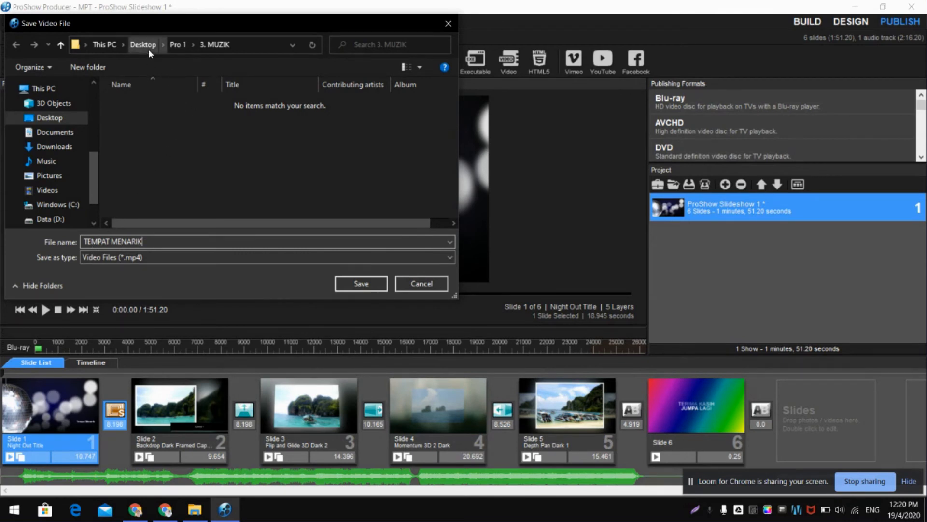
left_click(177, 44)
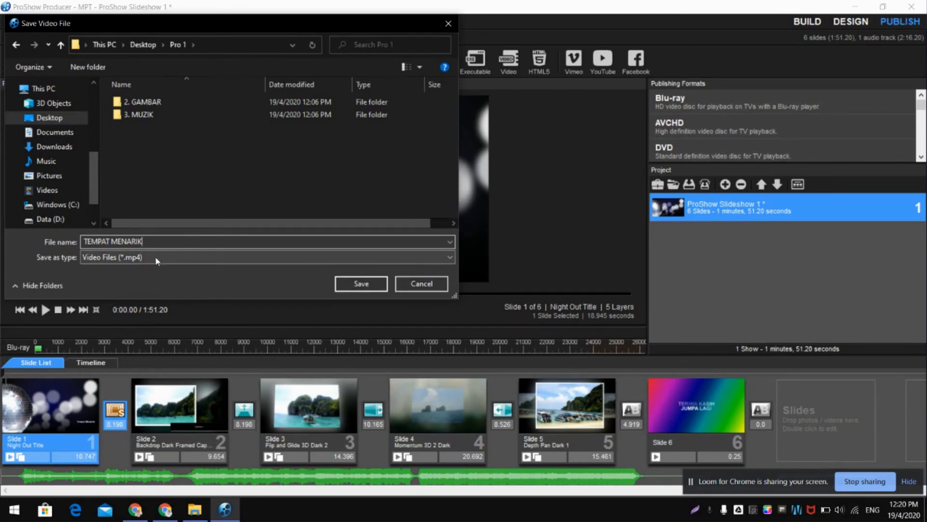
left_click(355, 285)
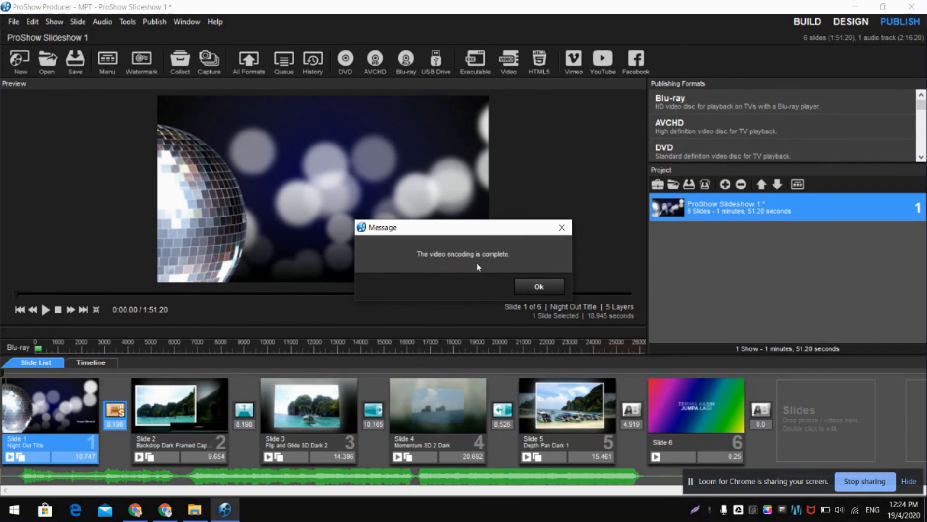
- Dismiss the encoding message and open the Pro 1 folder from the desktop in File Explorer
left_click(529, 288)
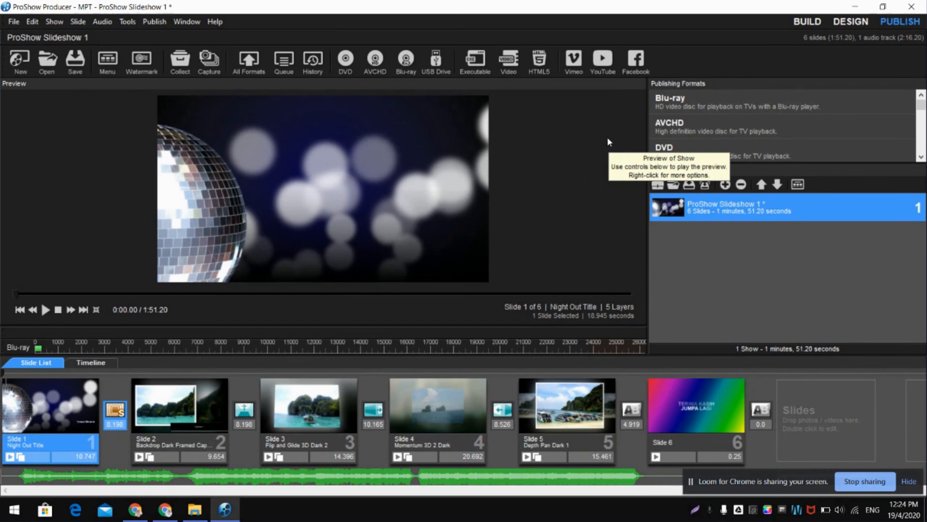
left_click(850, 9)
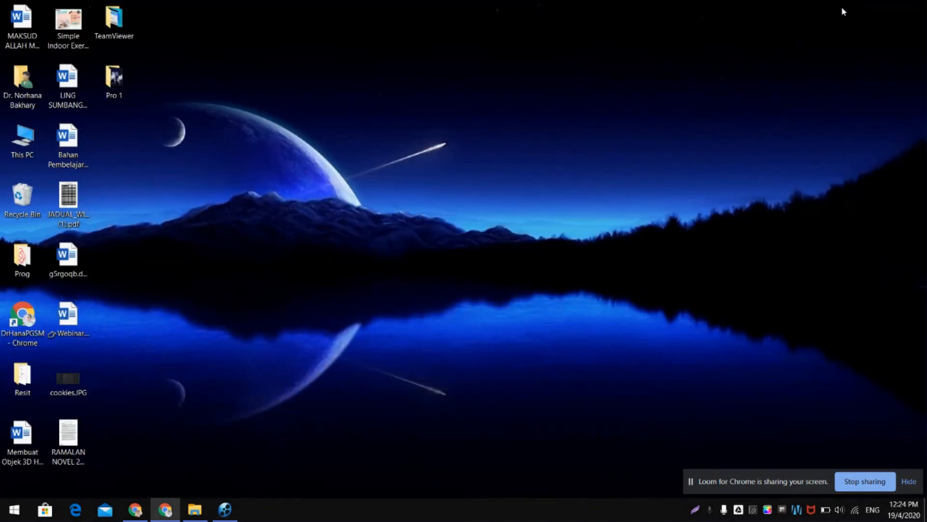
double_click(114, 82)
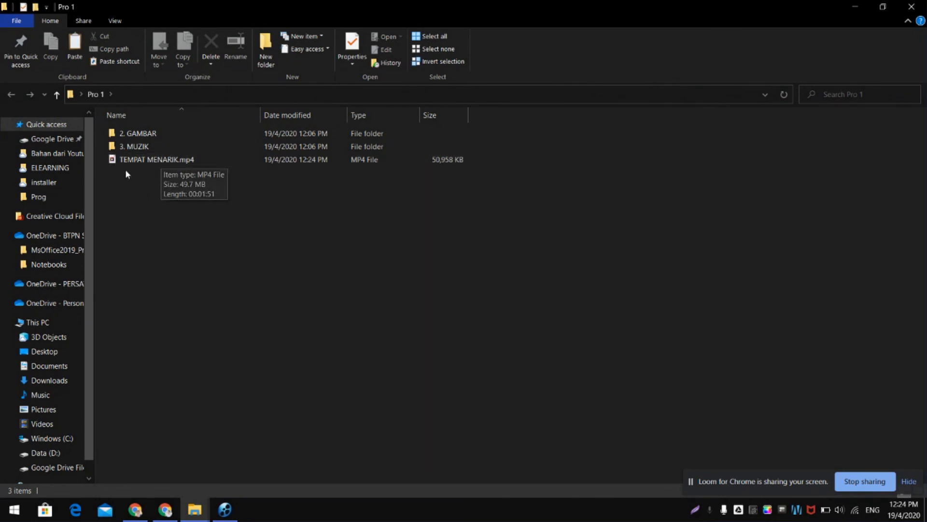
- Play the rendered video TEMPAT MENARIK.mp4 to check its opening slides, and close the video player
double_click(156, 161)
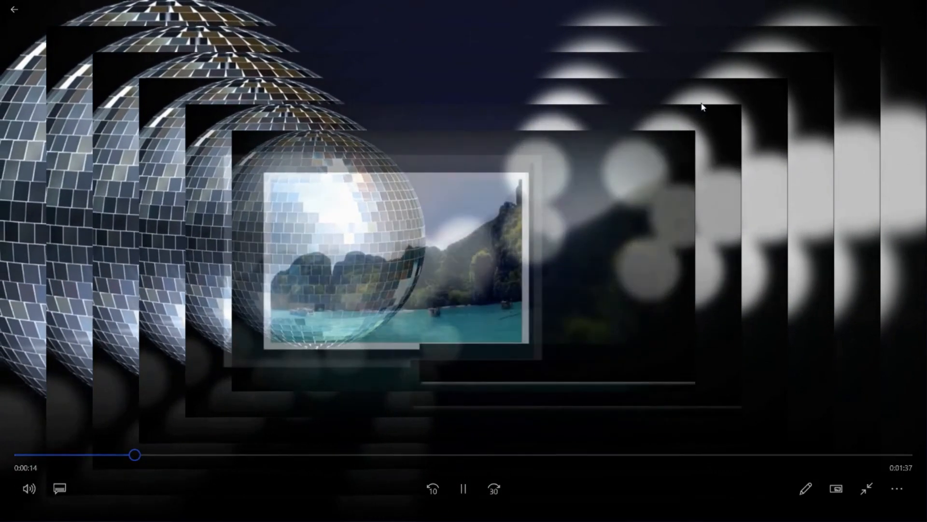
key("Escape")
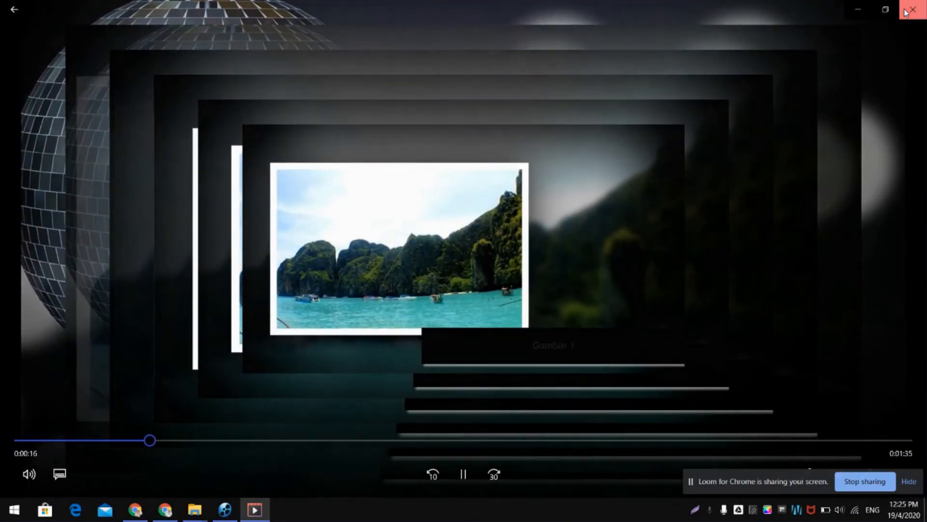
left_click(907, 10)
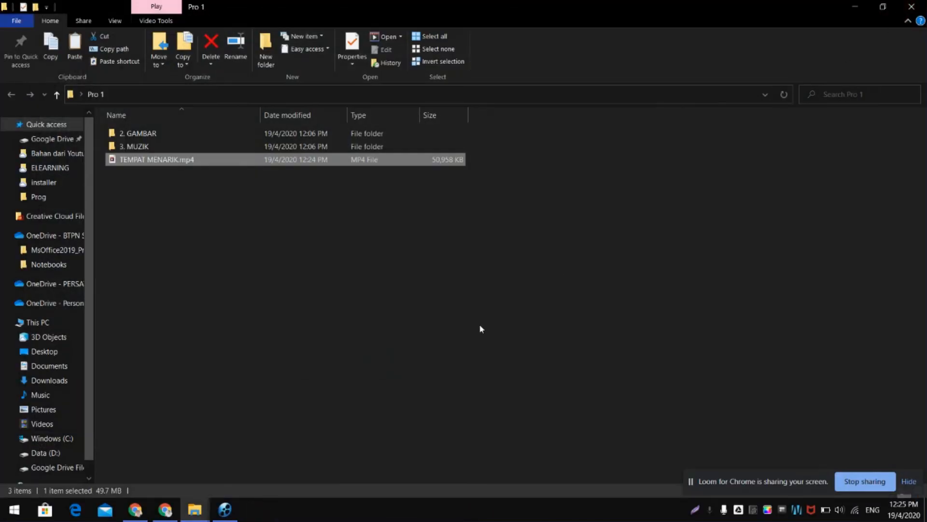
- Minimize the Pro 1 folder window and switch to the Loom My Videos page in Chrome
left_click(156, 515)
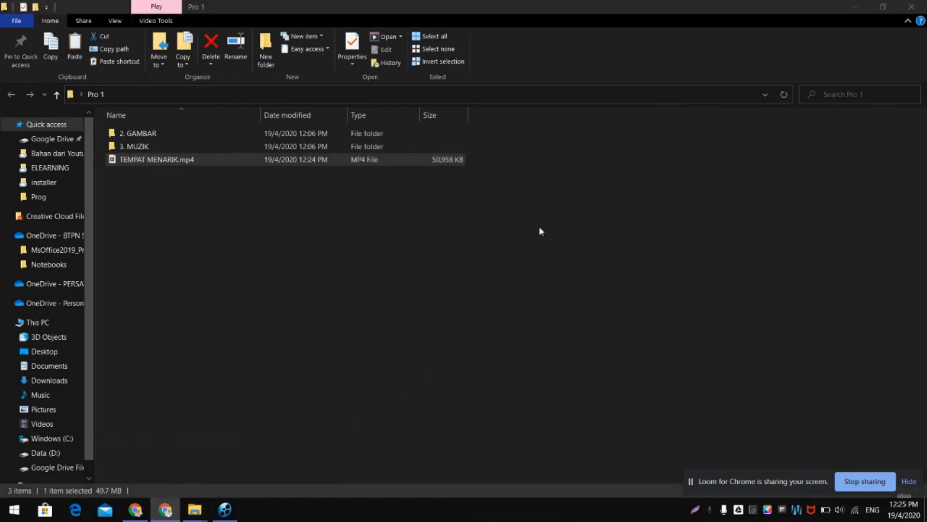
left_click(849, 9)
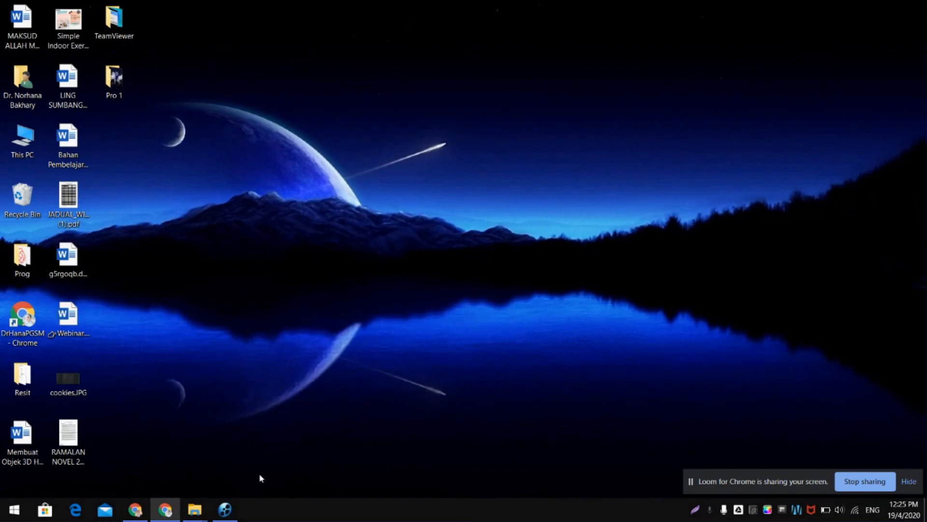
left_click(131, 513)
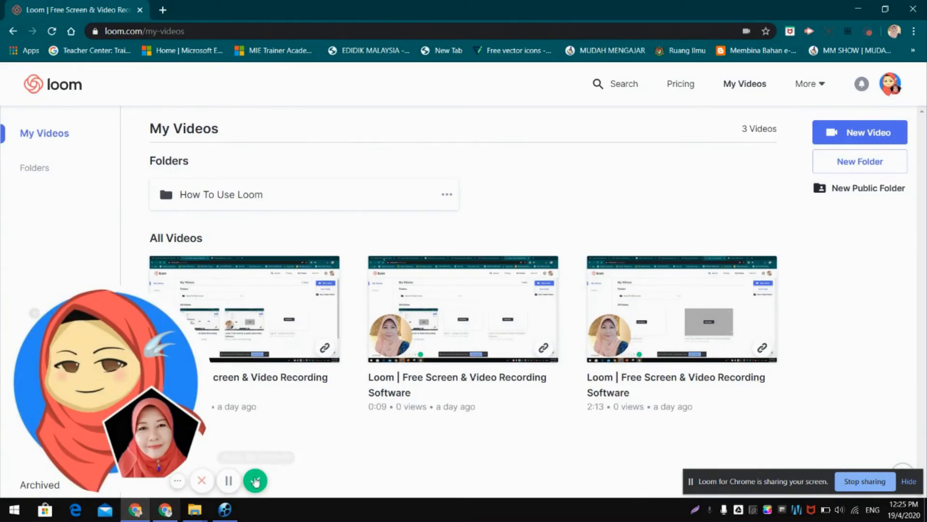